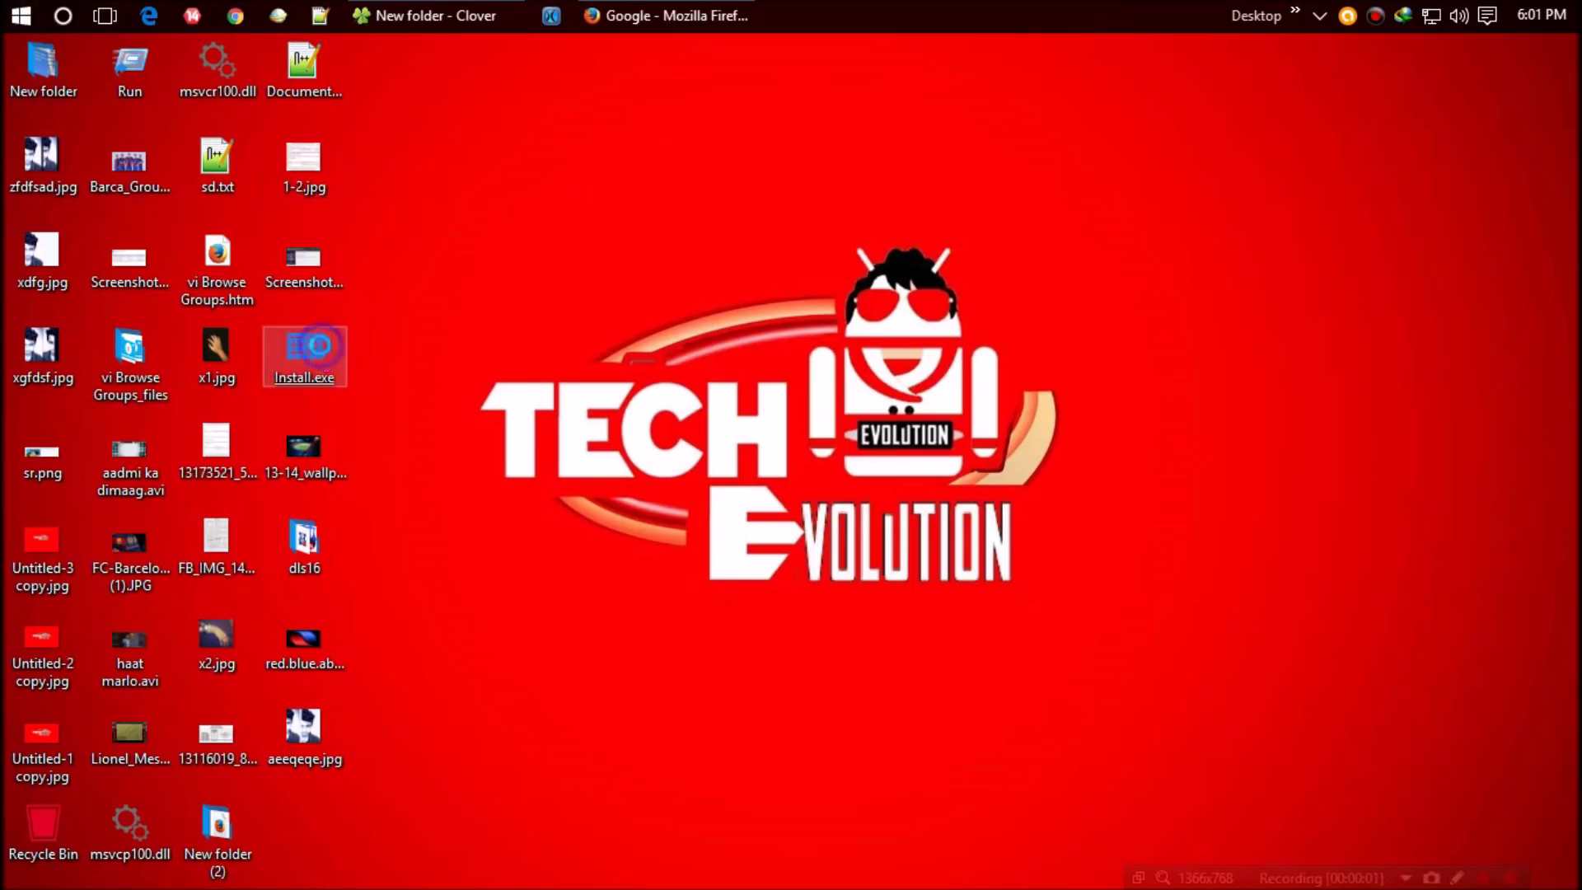
Step: Search Google for 'msvcr100 dll' and open the DLL-Files.com result in a new tab
right_click(318, 348)
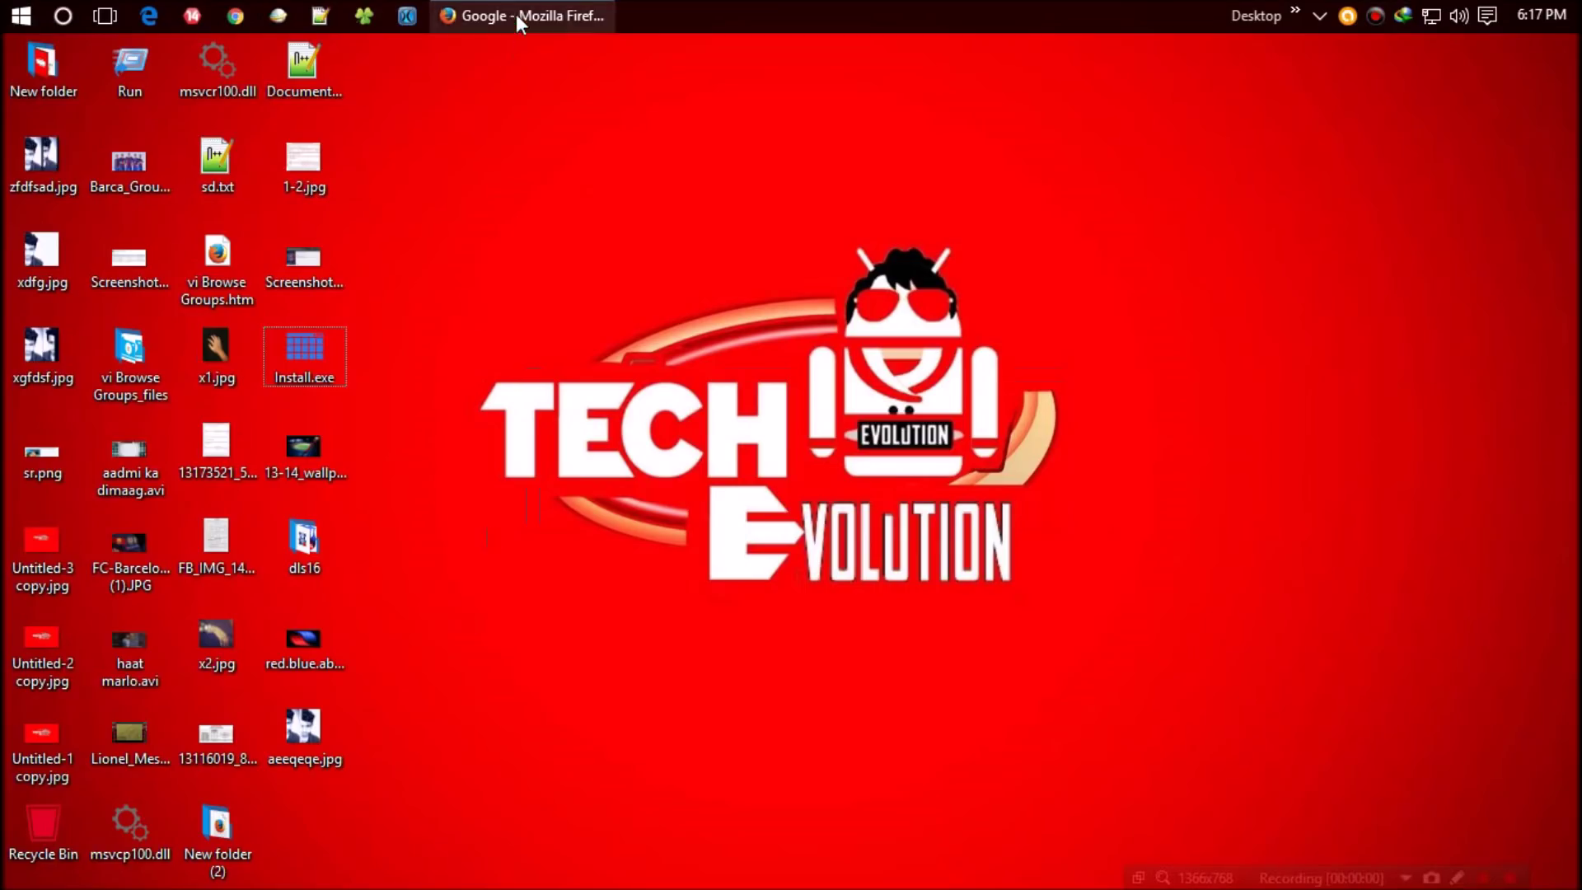
click(515, 13)
click(370, 92)
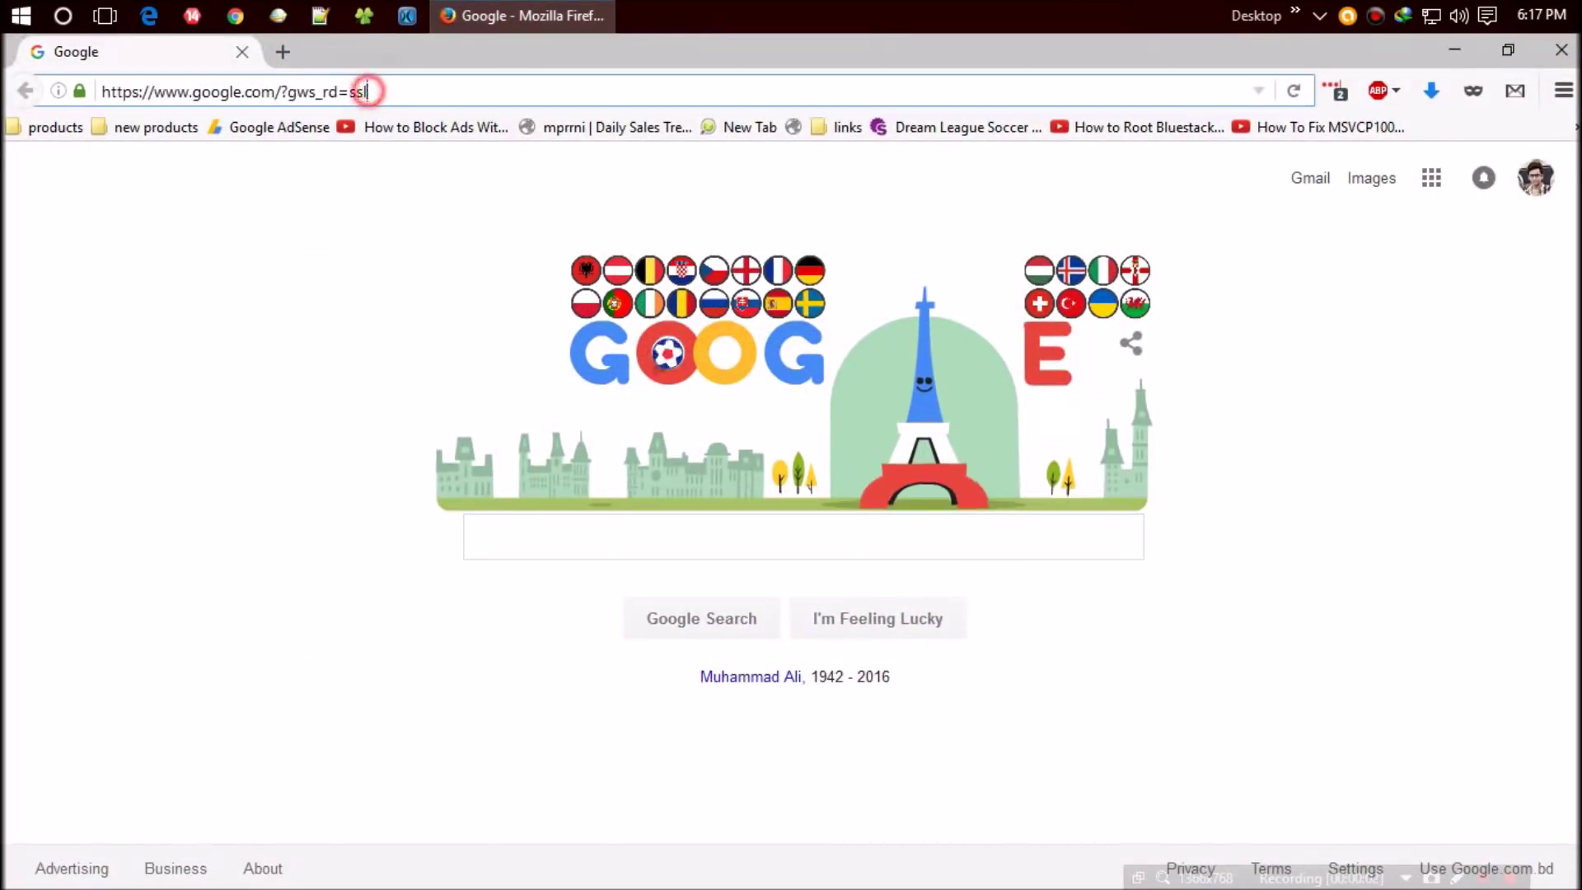
click(546, 533)
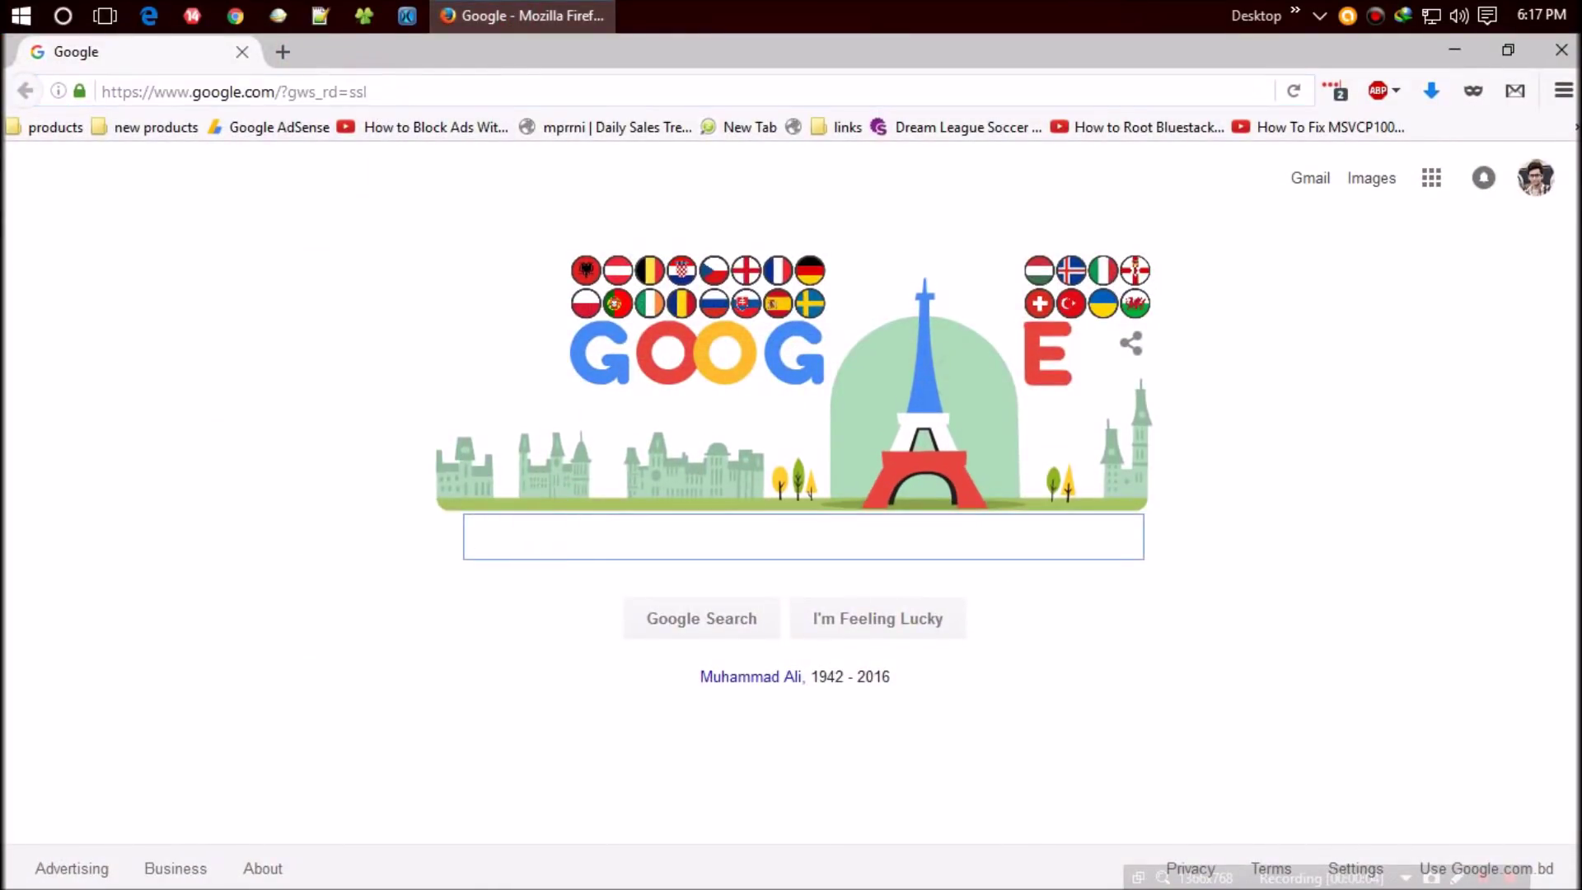
text(msv)
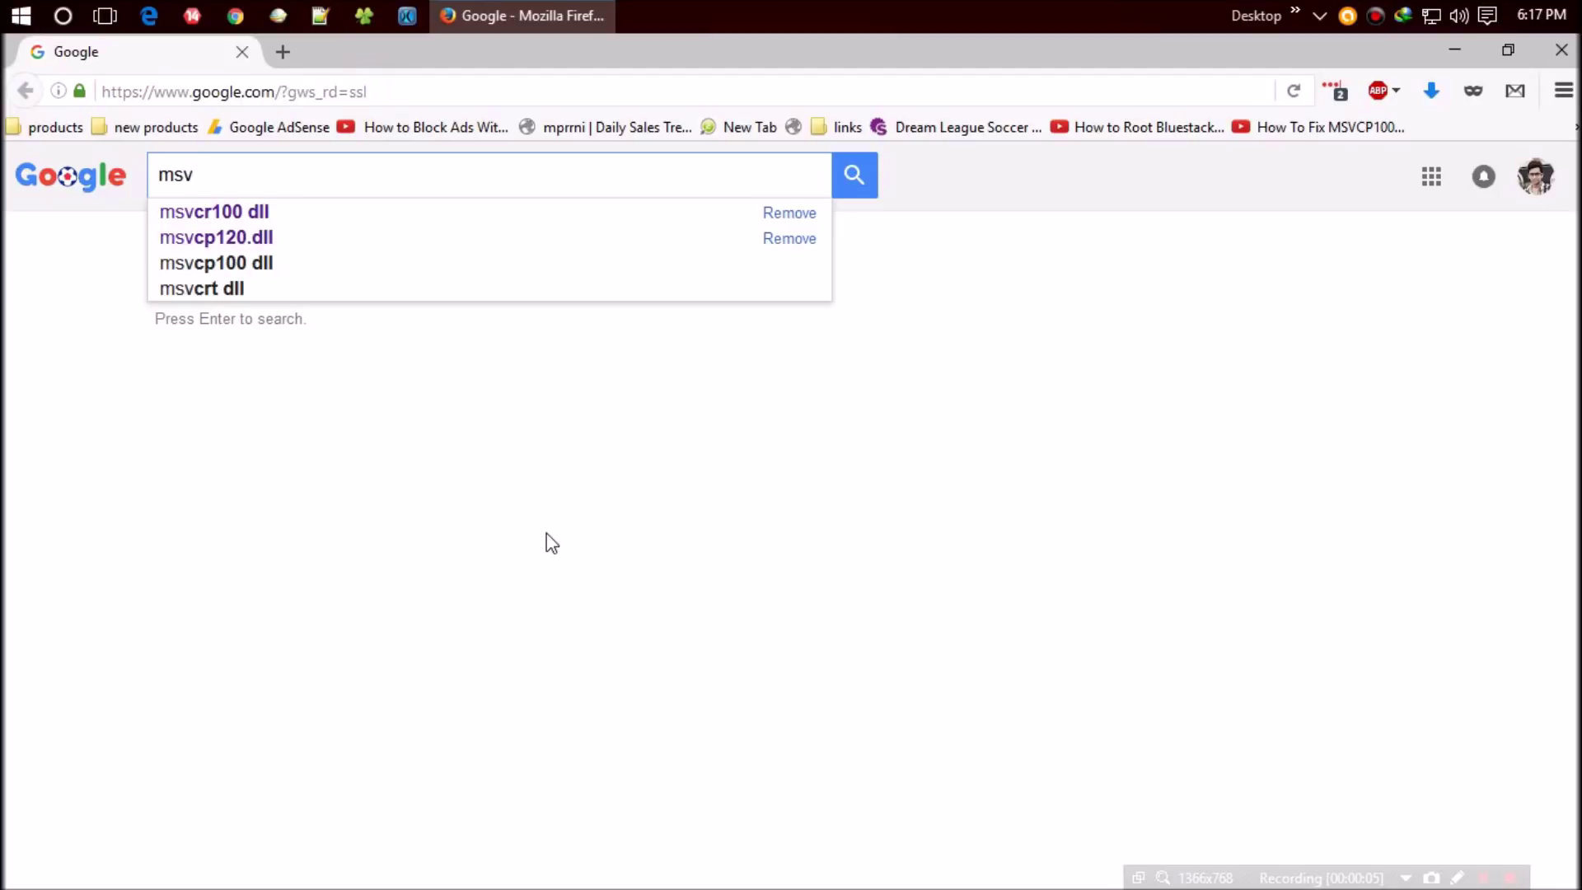
key(Down)
key(Return)
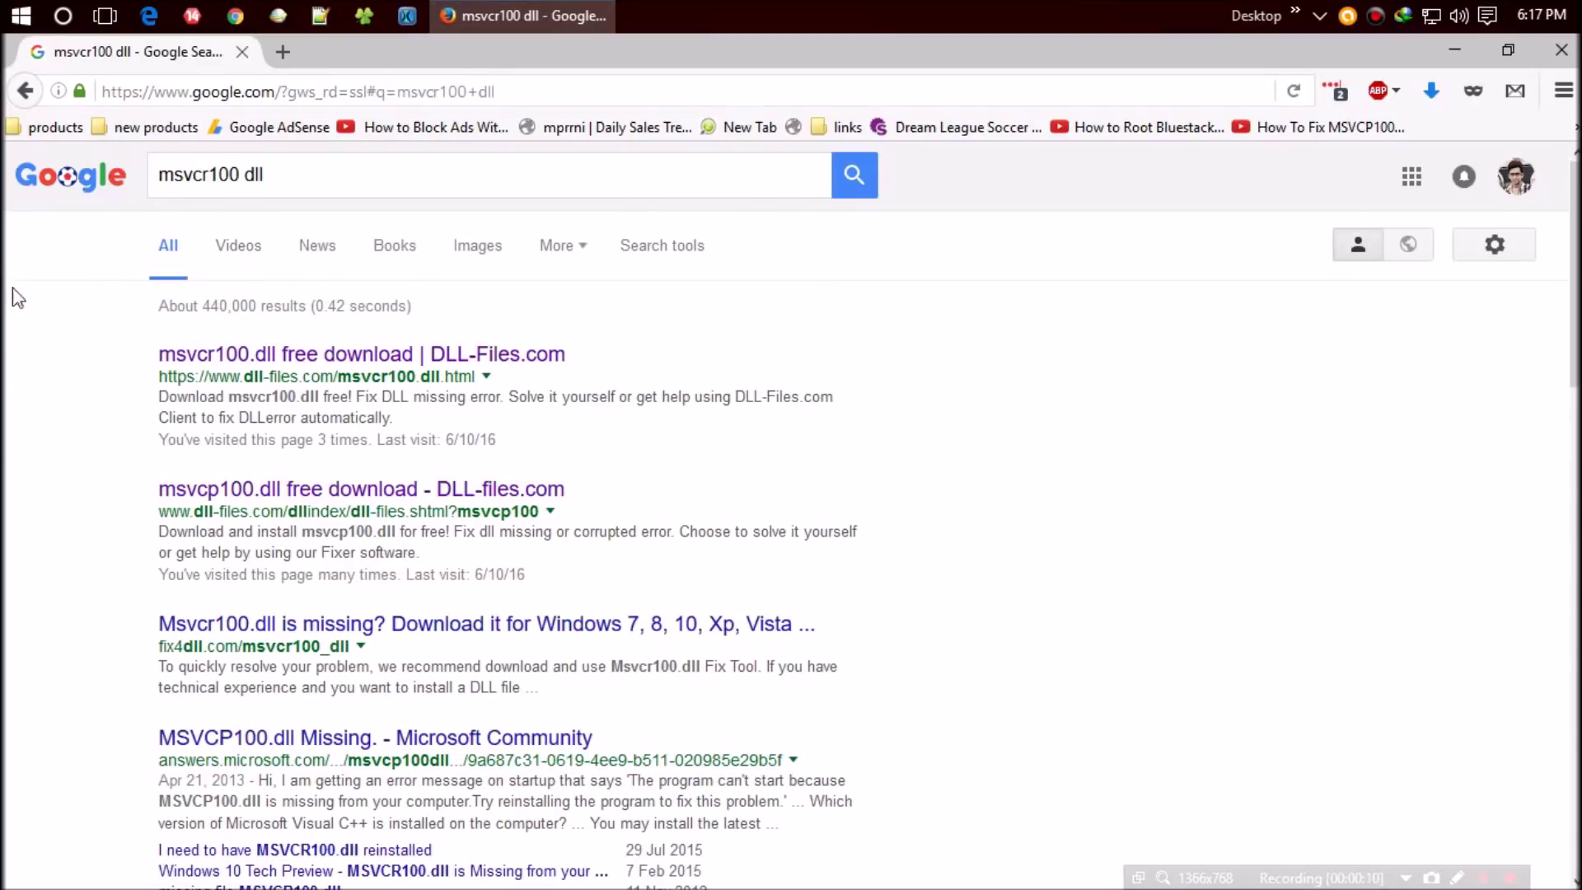
right_click(477, 356)
click(556, 377)
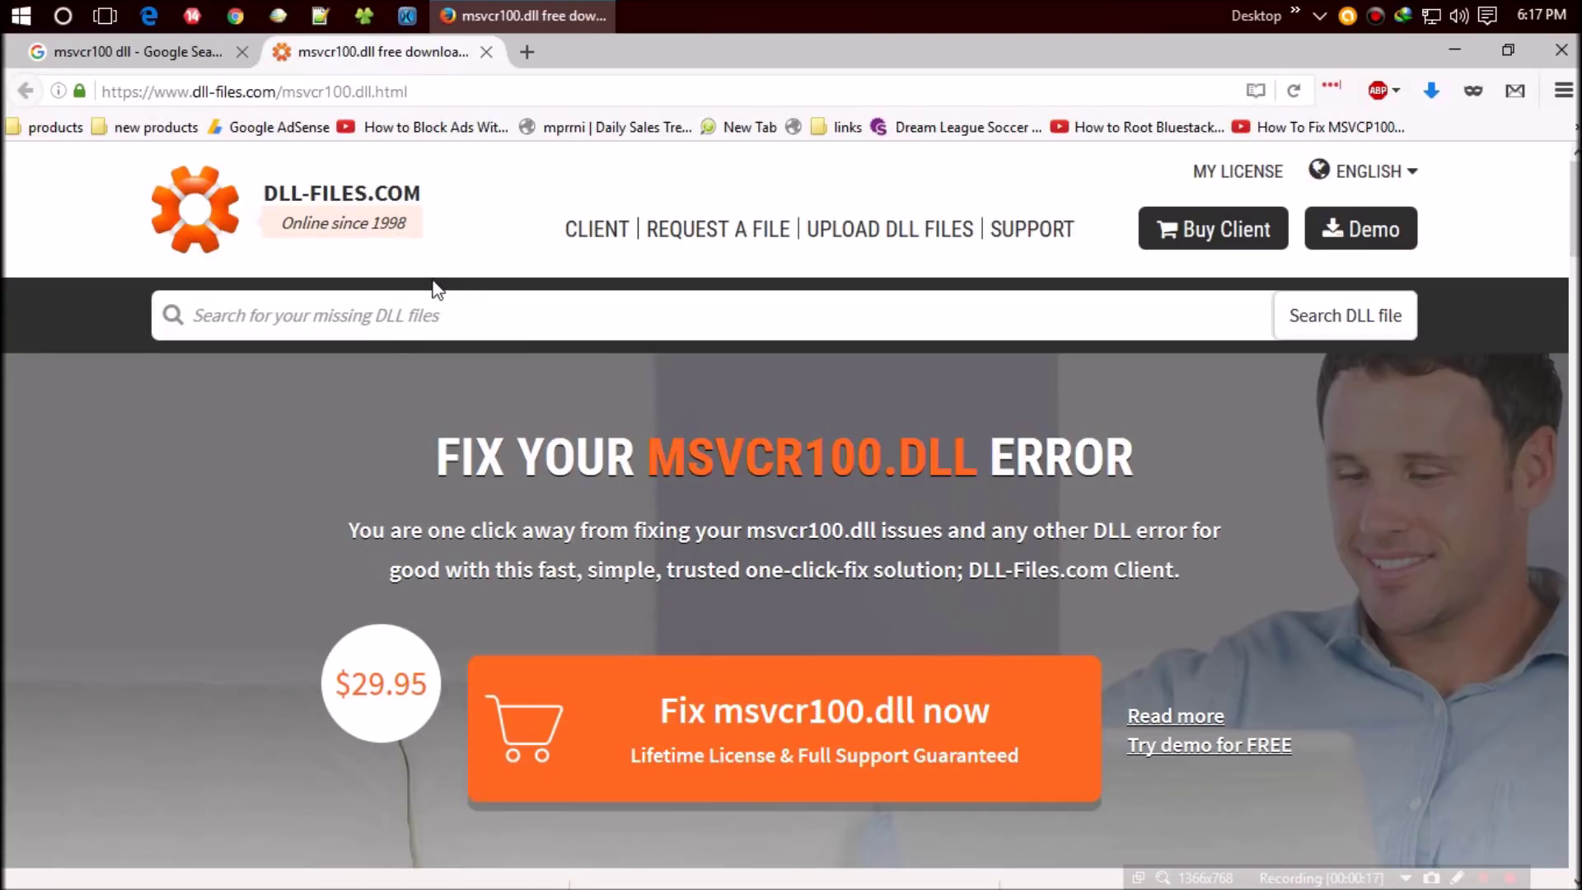
scroll(365, 372, down, 3)
scroll(362, 480, down, 3)
scroll(407, 488, down, 3)
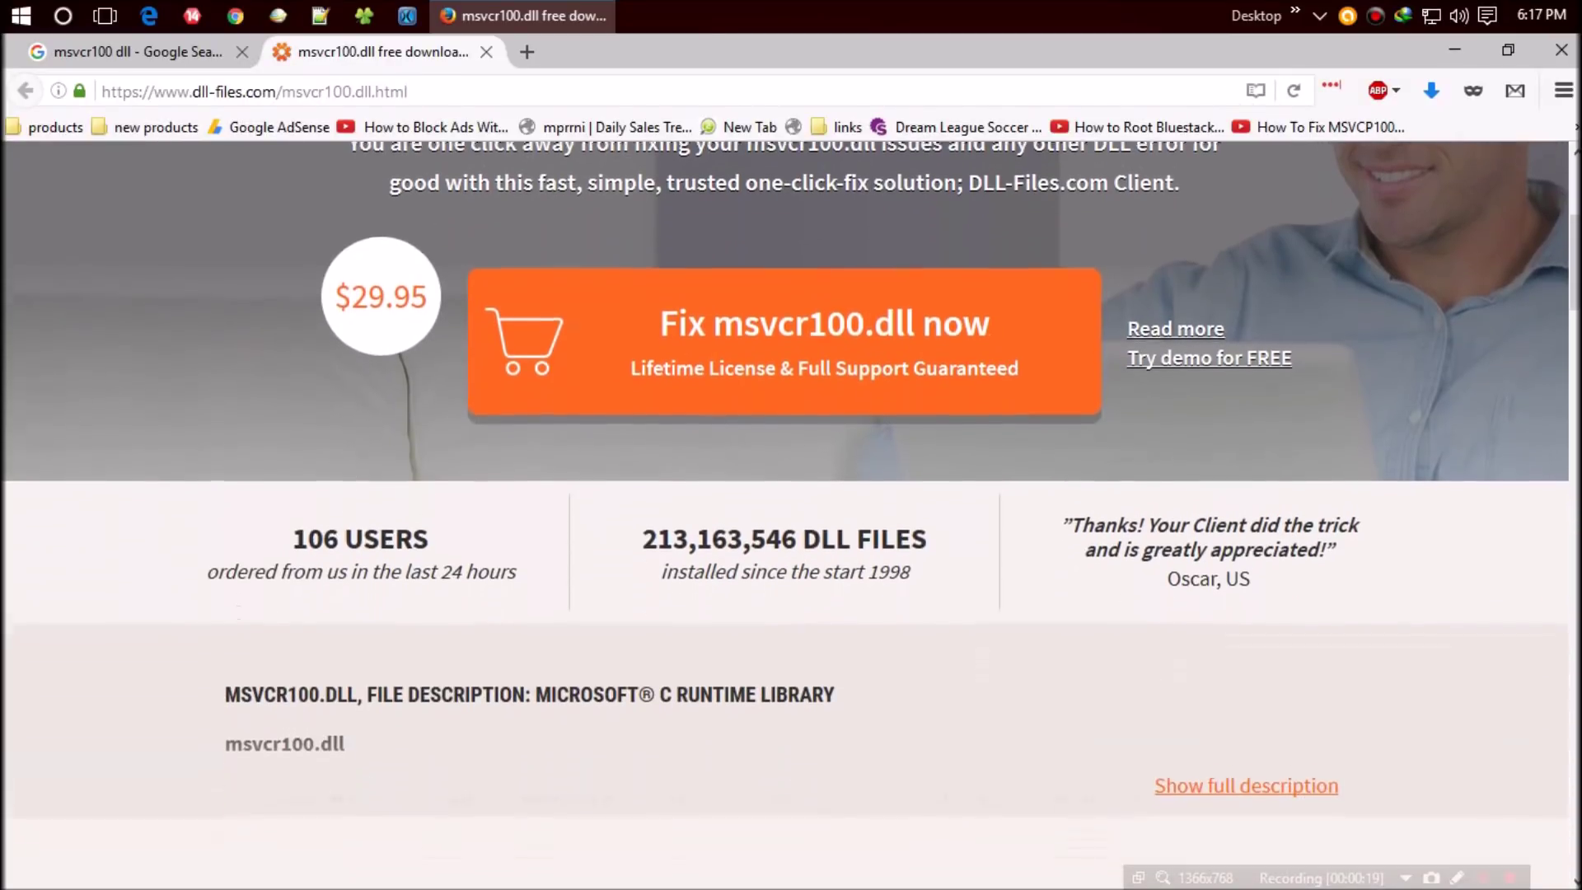
scroll(472, 503, down, 3)
scroll(779, 494, up, 4)
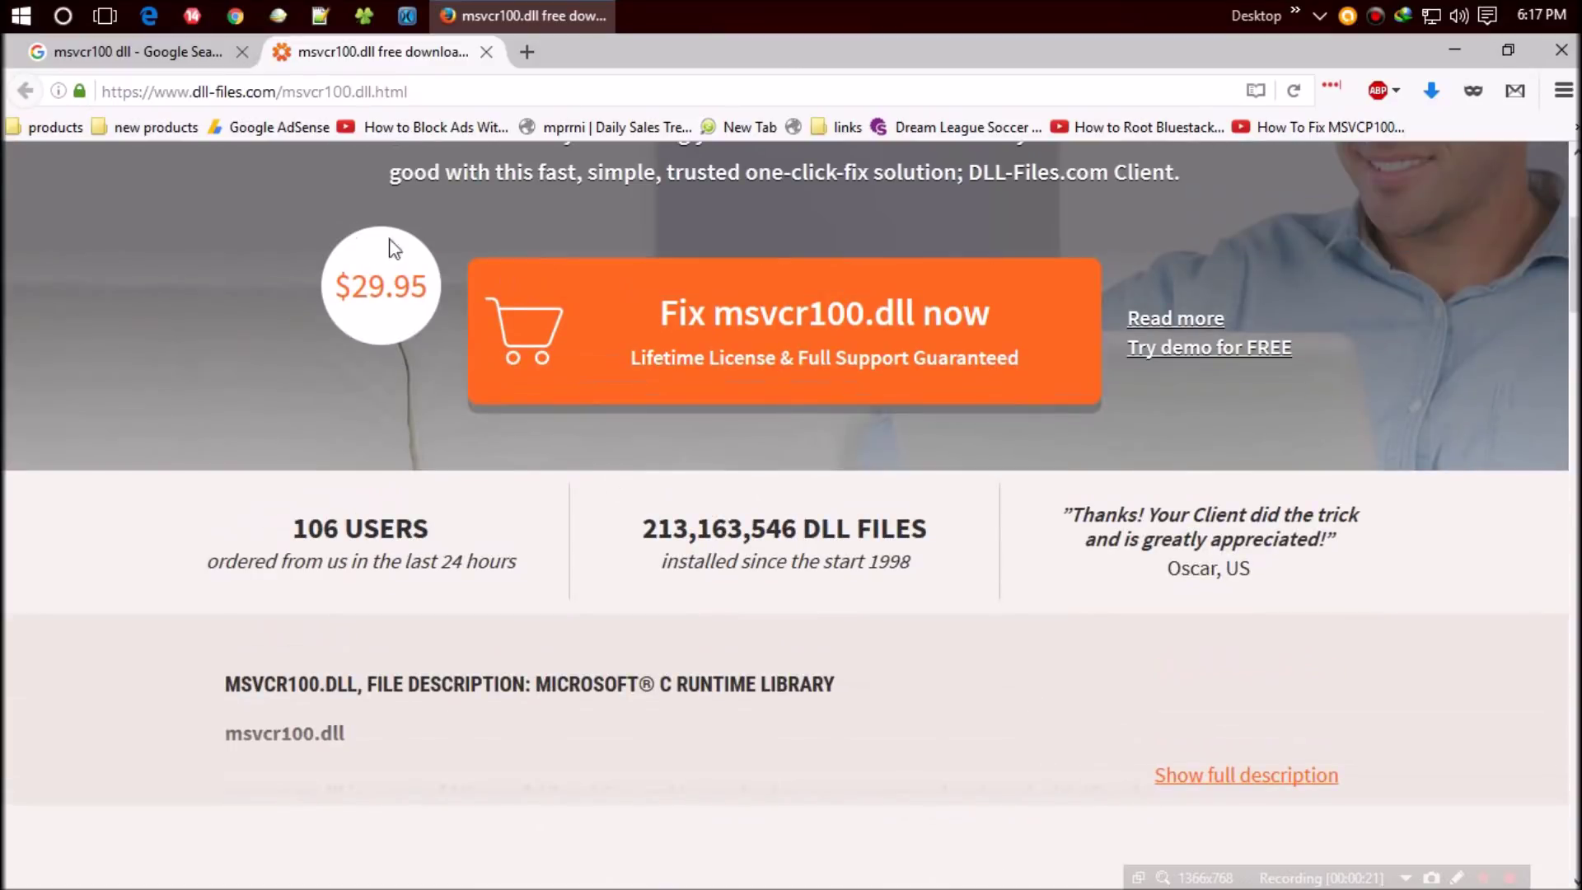
scroll(689, 706, down, 3)
scroll(688, 704, down, 2)
scroll(982, 715, down, 3)
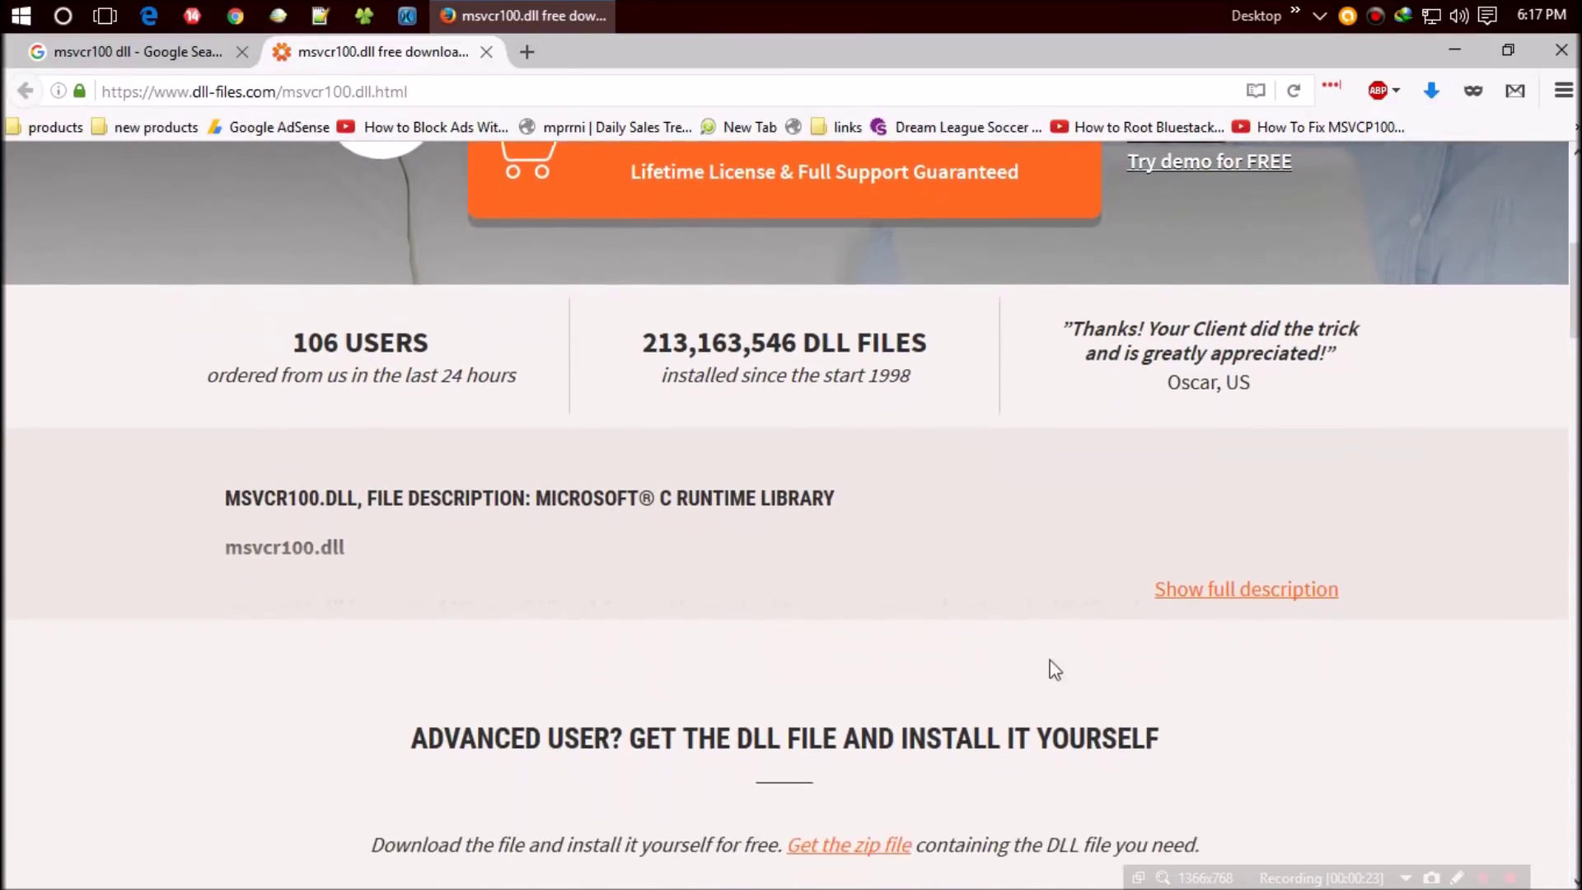
scroll(1048, 692, down, 3)
scroll(1050, 735, down, 1)
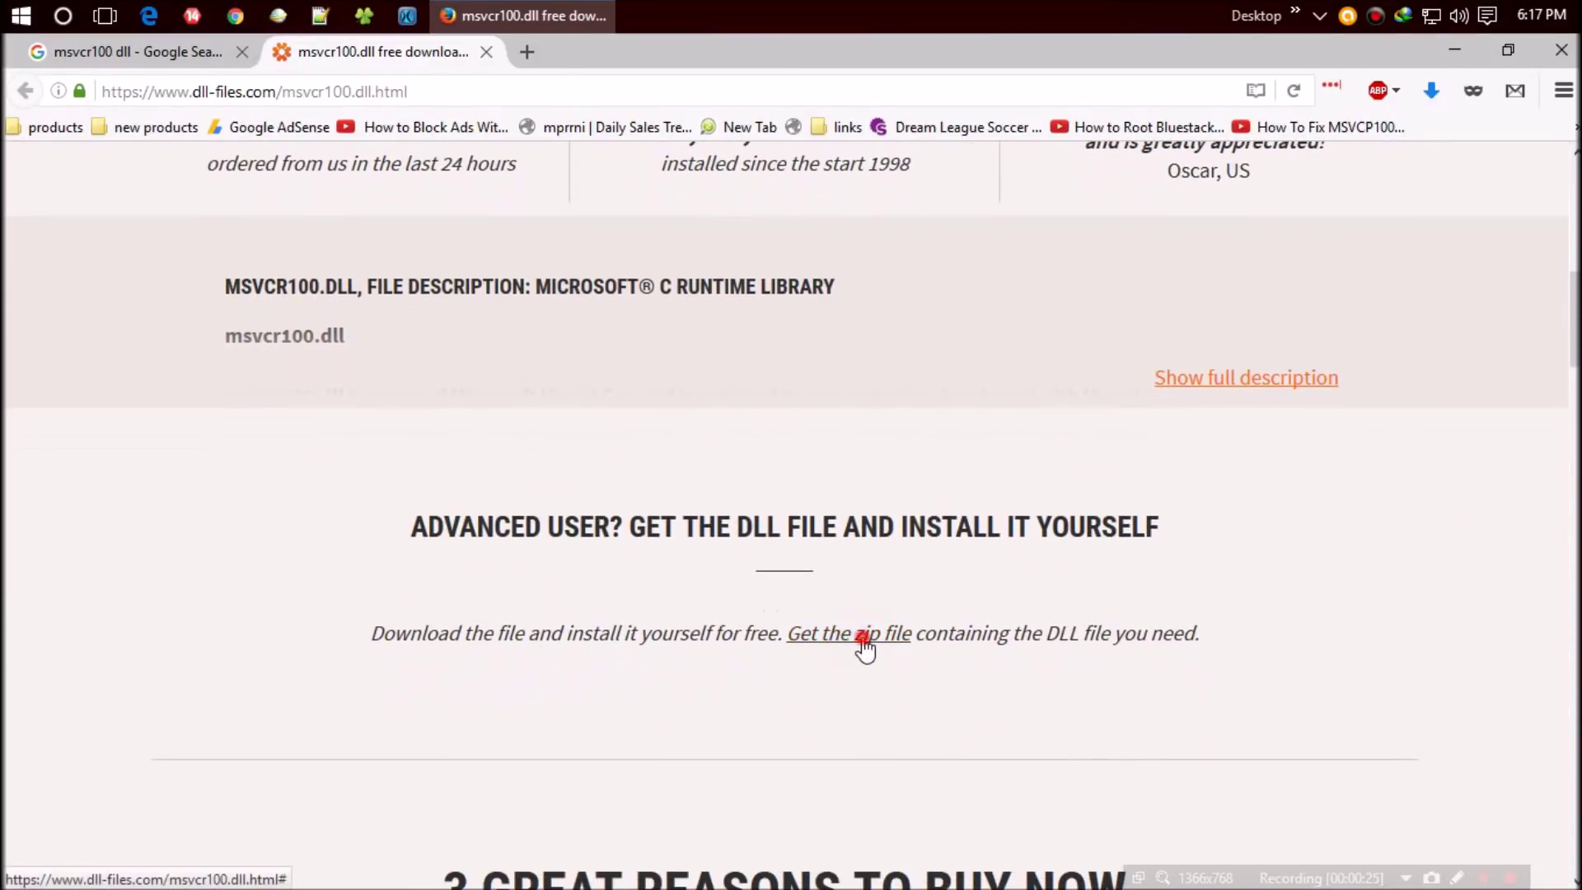
Step: Reveal the msvcr100.dll download table and highlight the 32-bit and 64-bit 10.0.30319.1 entries
click(861, 636)
scroll(866, 648, down, 2)
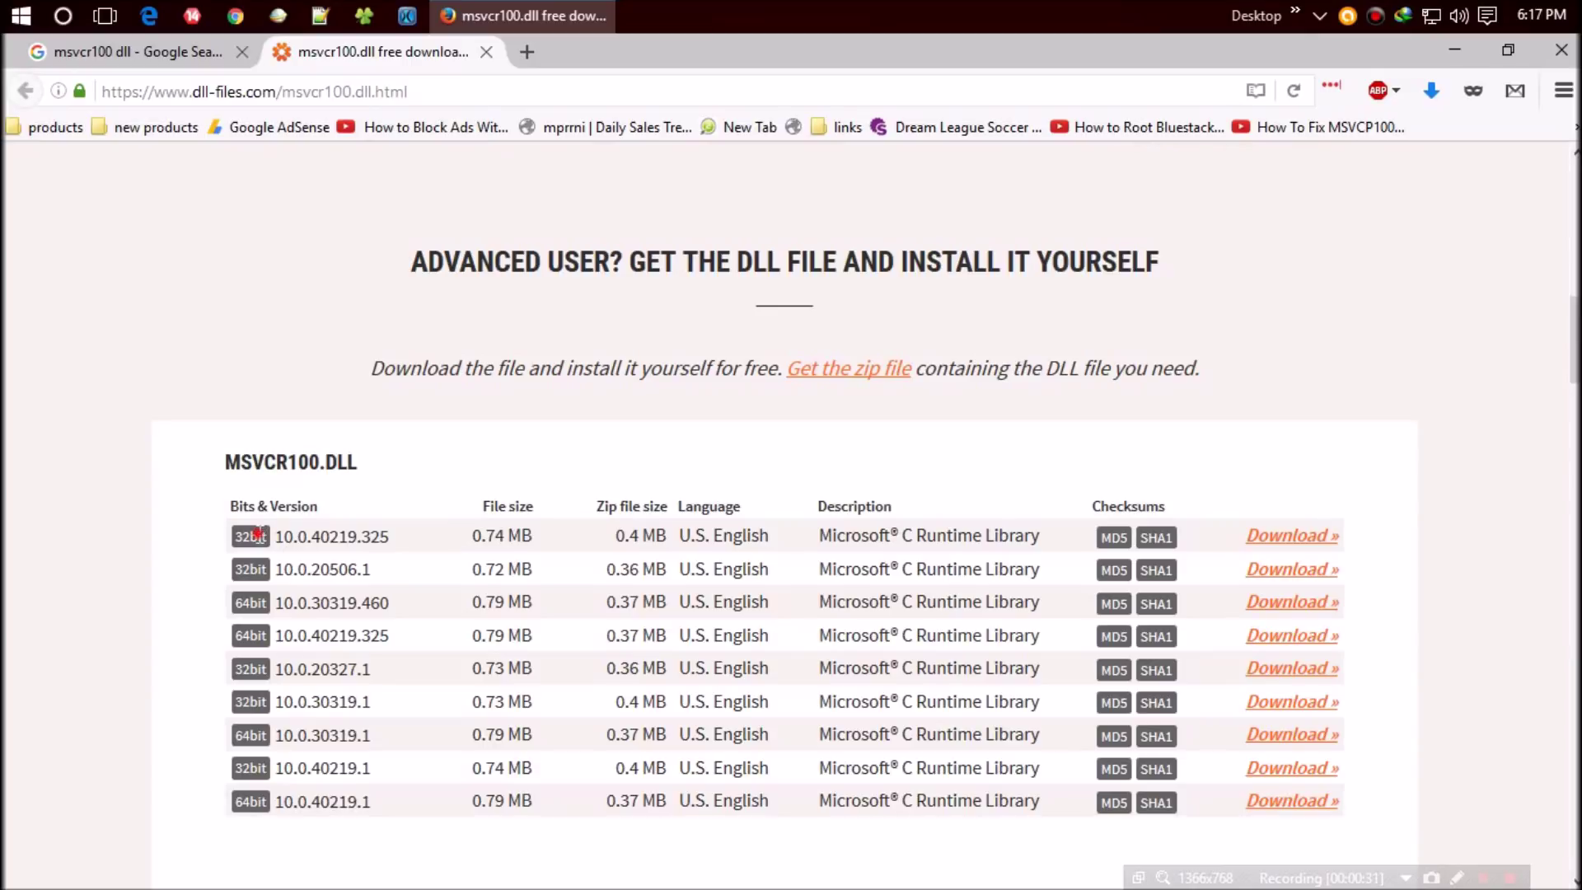
drag(259, 534, 349, 536)
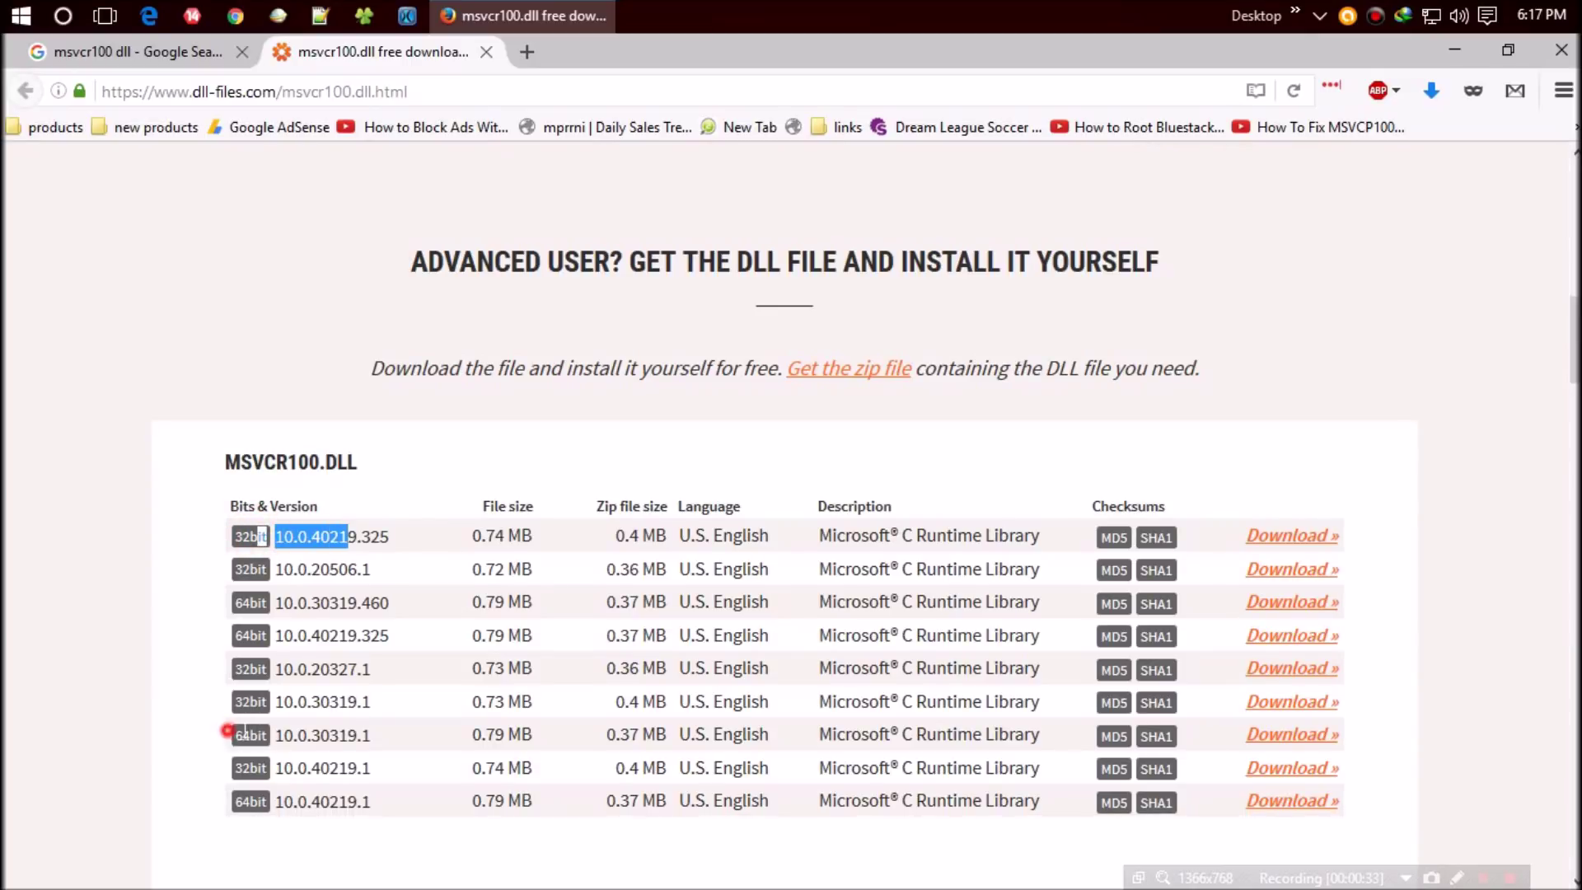
drag(223, 736, 291, 735)
click(11, 11)
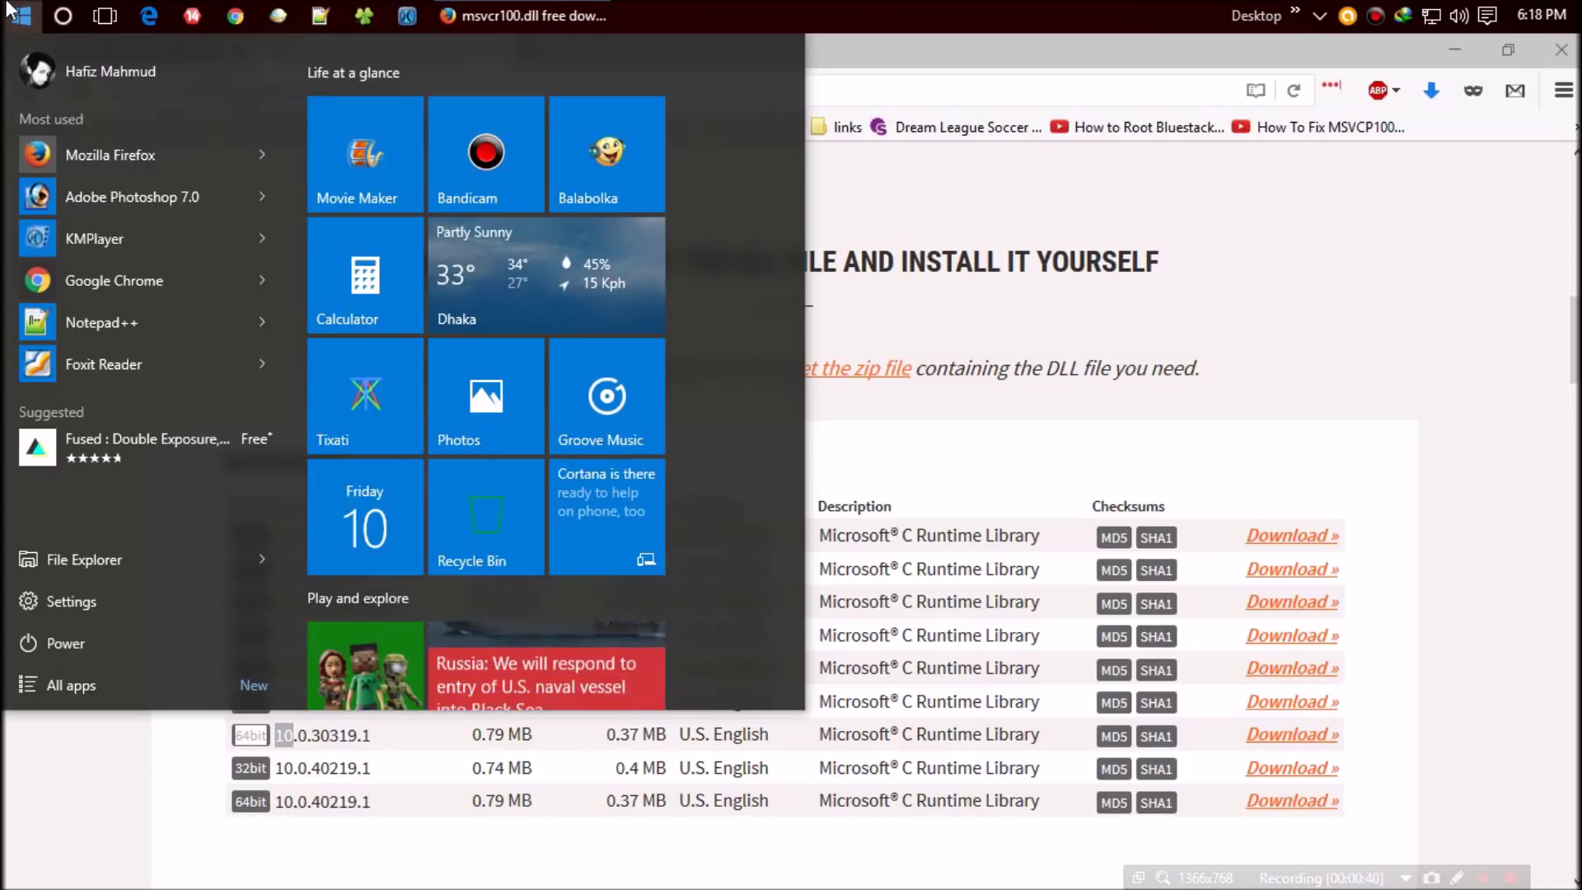
text(syste)
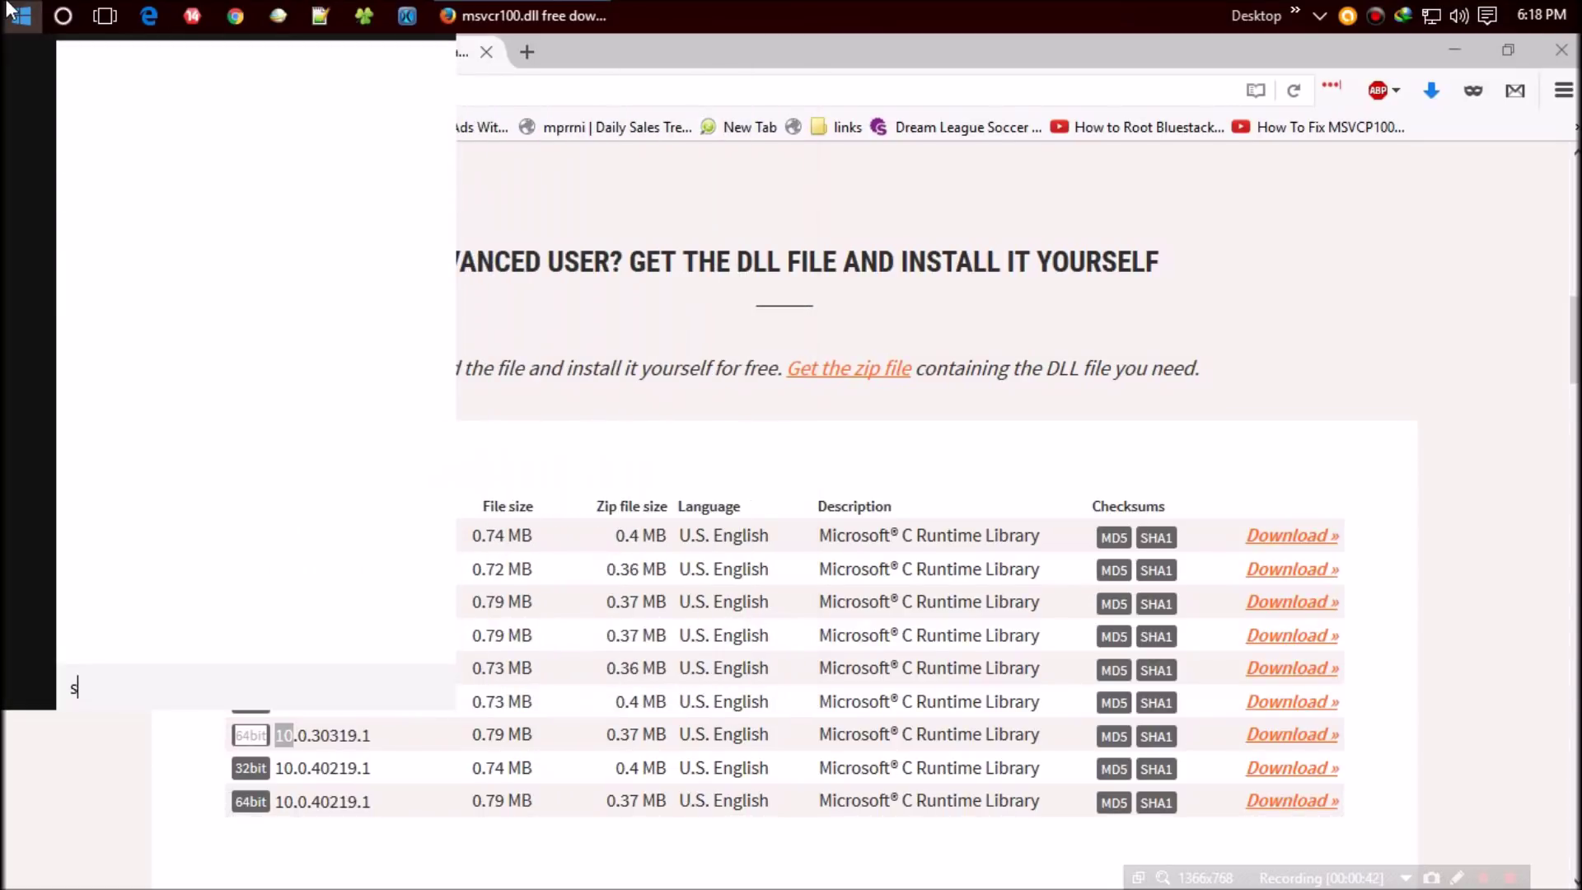
Step: Check in System Information that the system type is x86-based PC, then close it
key(Return)
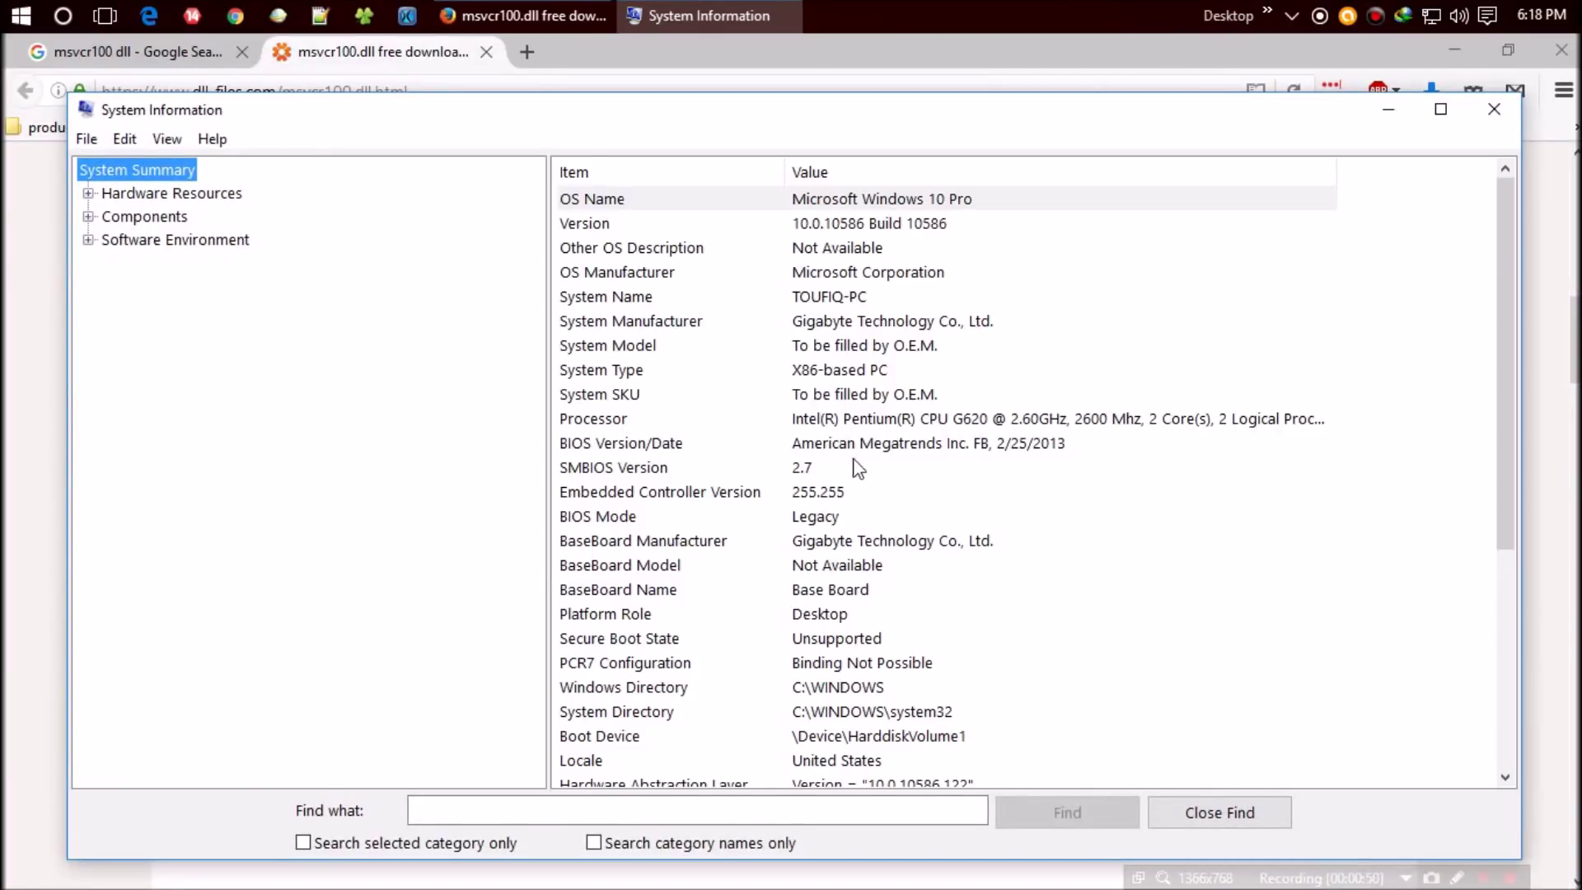
click(791, 369)
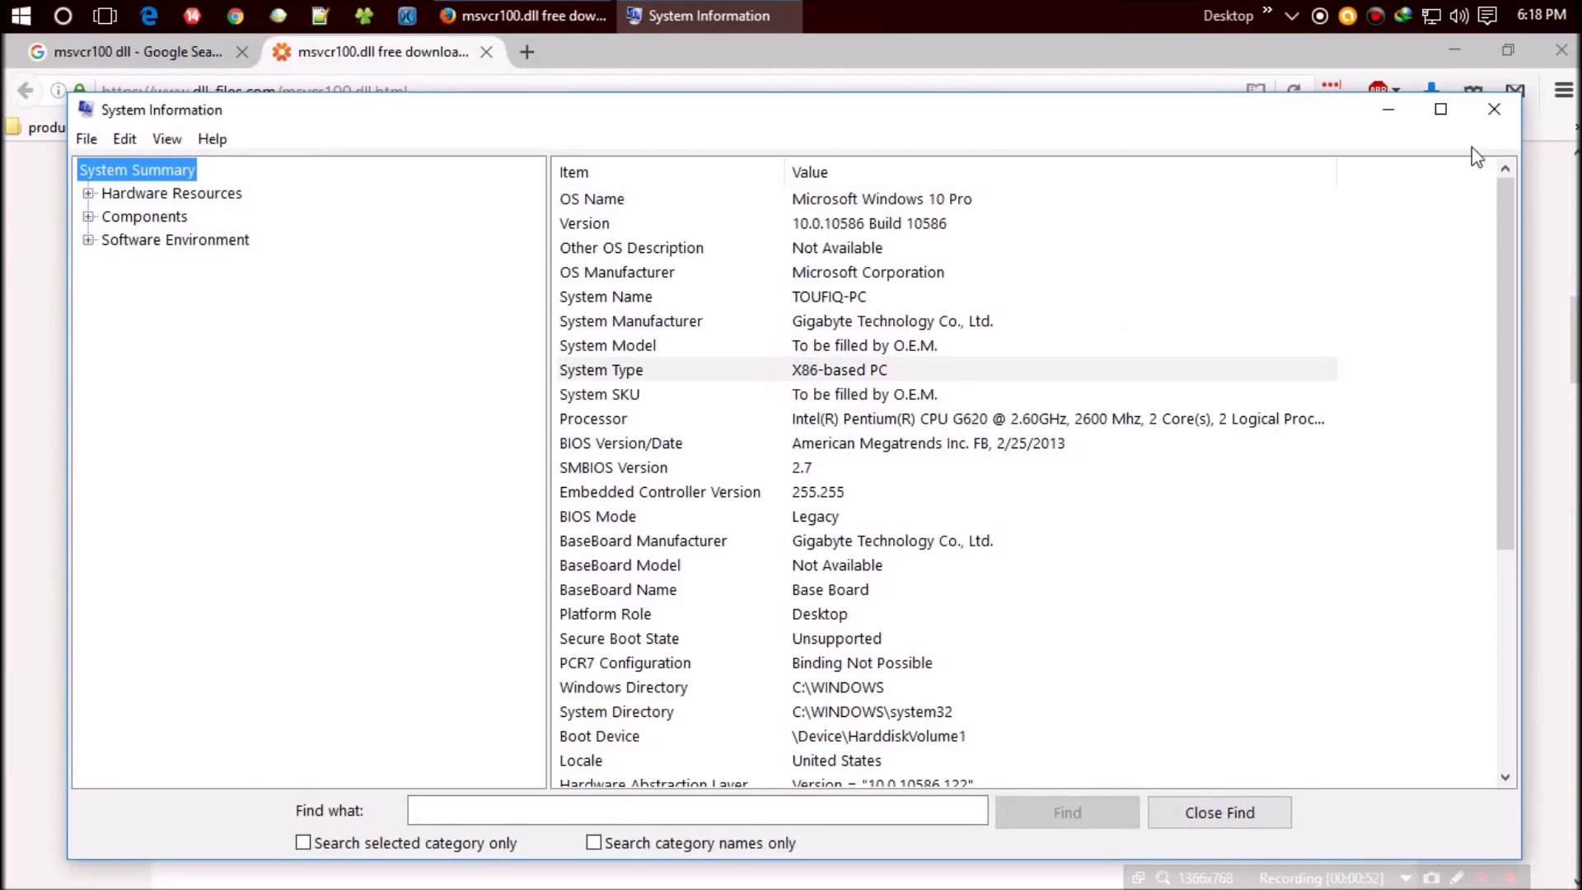
click(1493, 111)
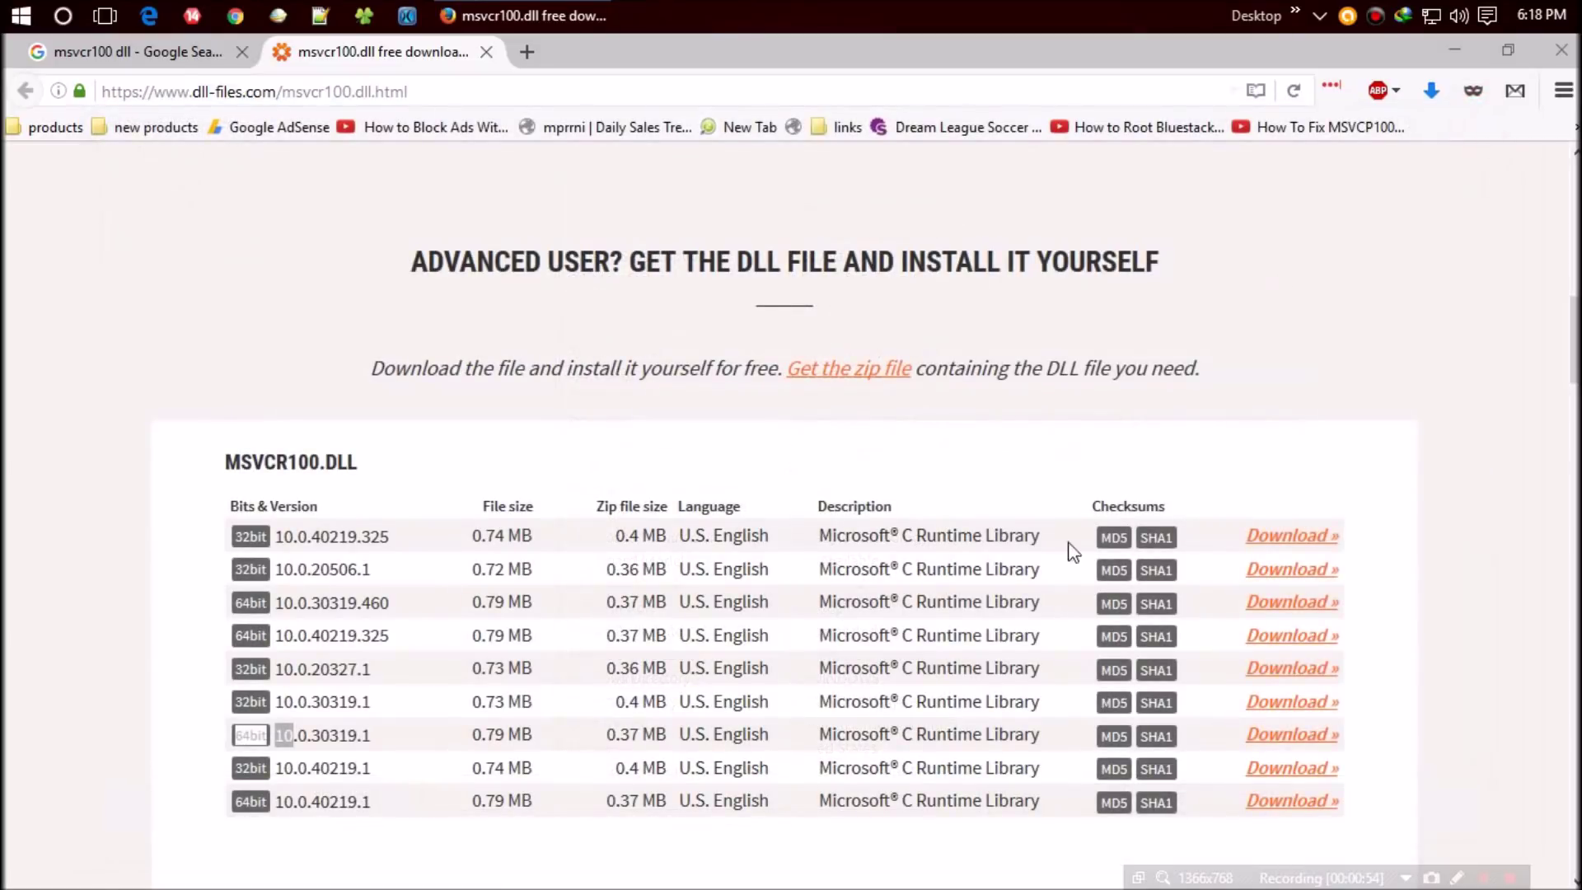
Step: Save the 32-bit msvcr100.zip from DLL-Files.com and open it from recent downloads
click(1292, 535)
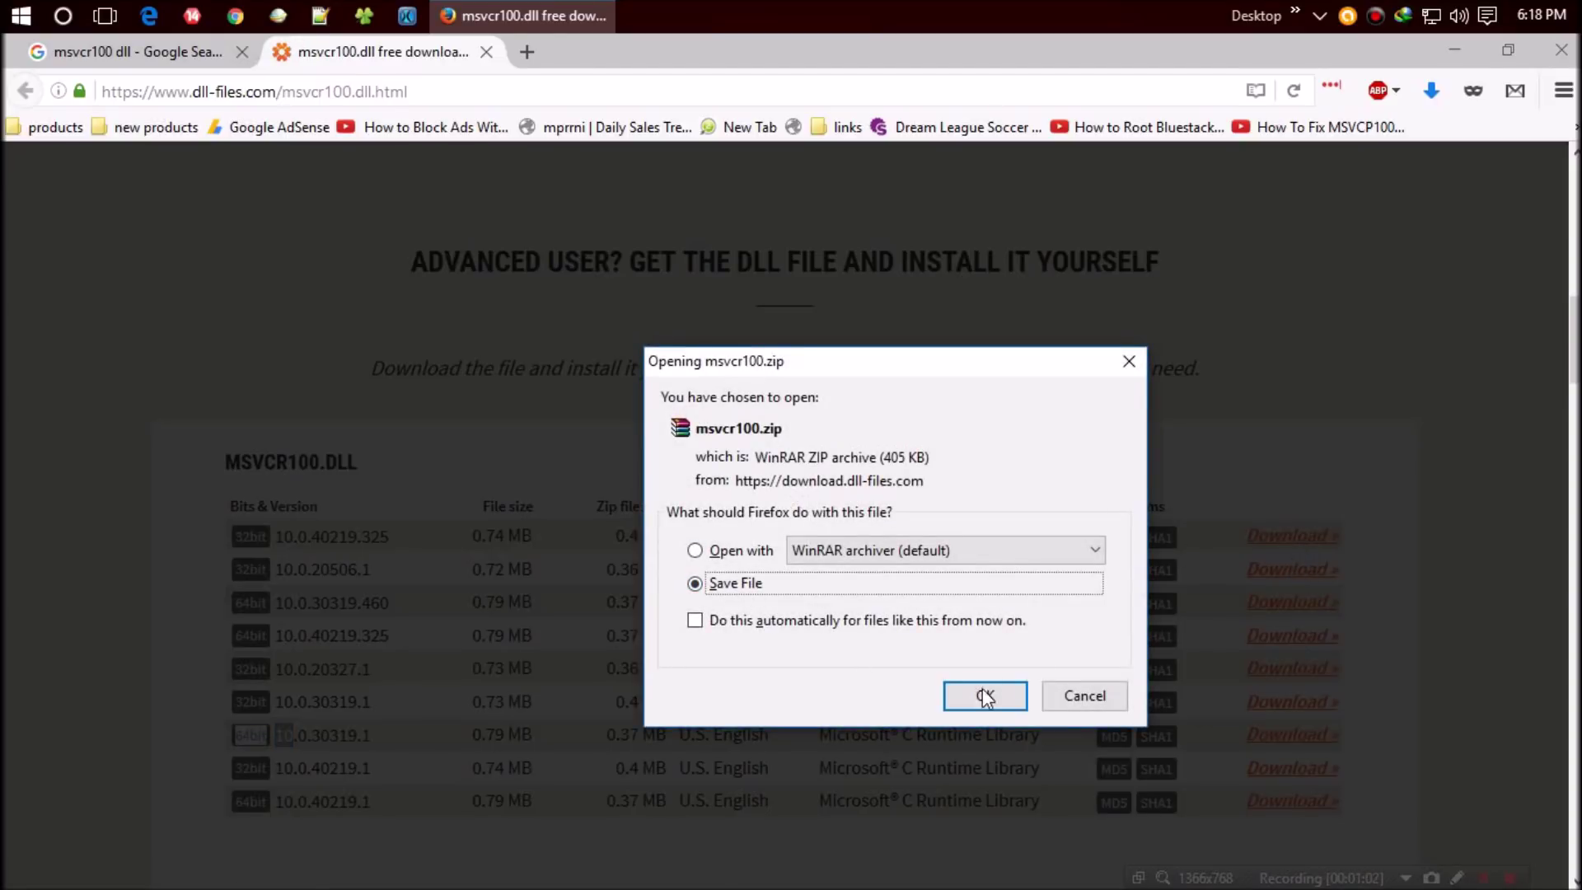
click(985, 694)
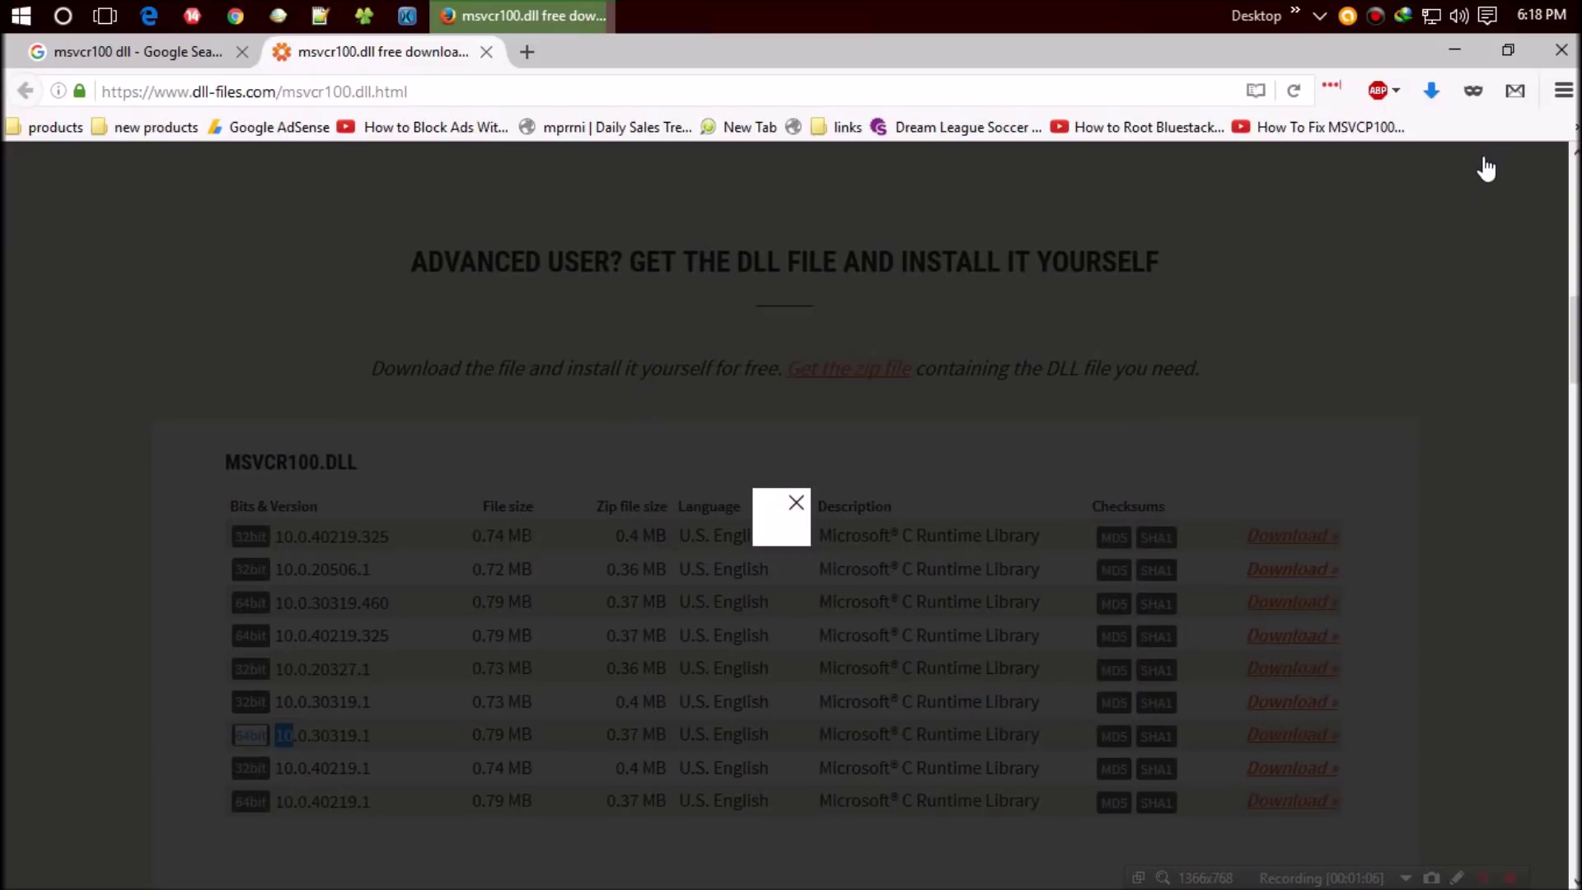
click(1430, 90)
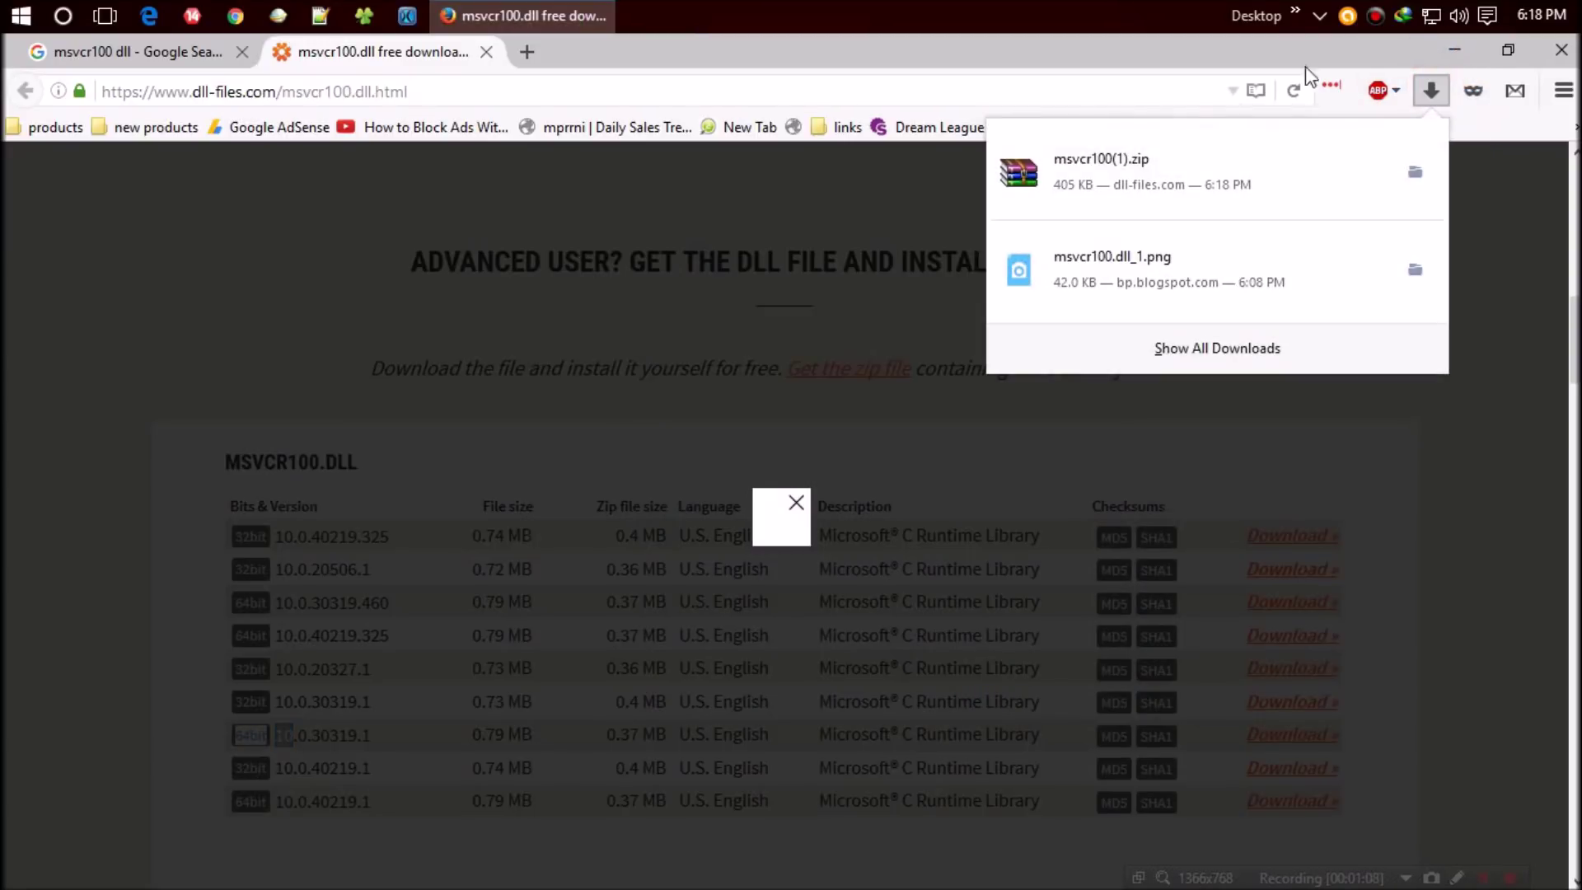
click(1234, 193)
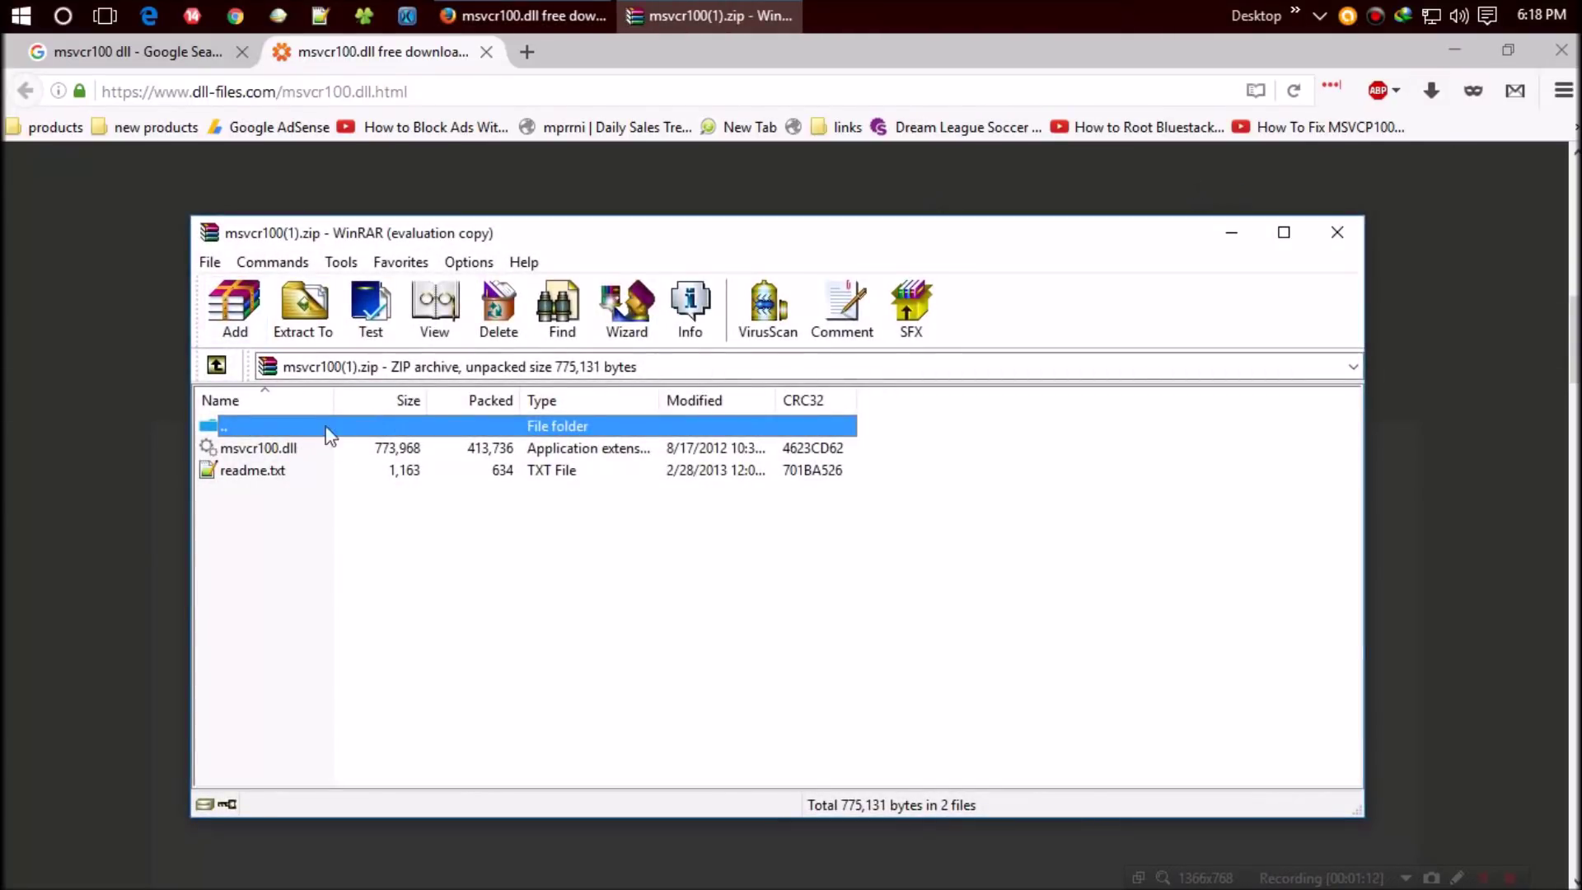
Step: Dismiss the WinRAR purchase reminder and select msvcr100.dll in the archive
click(952, 426)
click(259, 449)
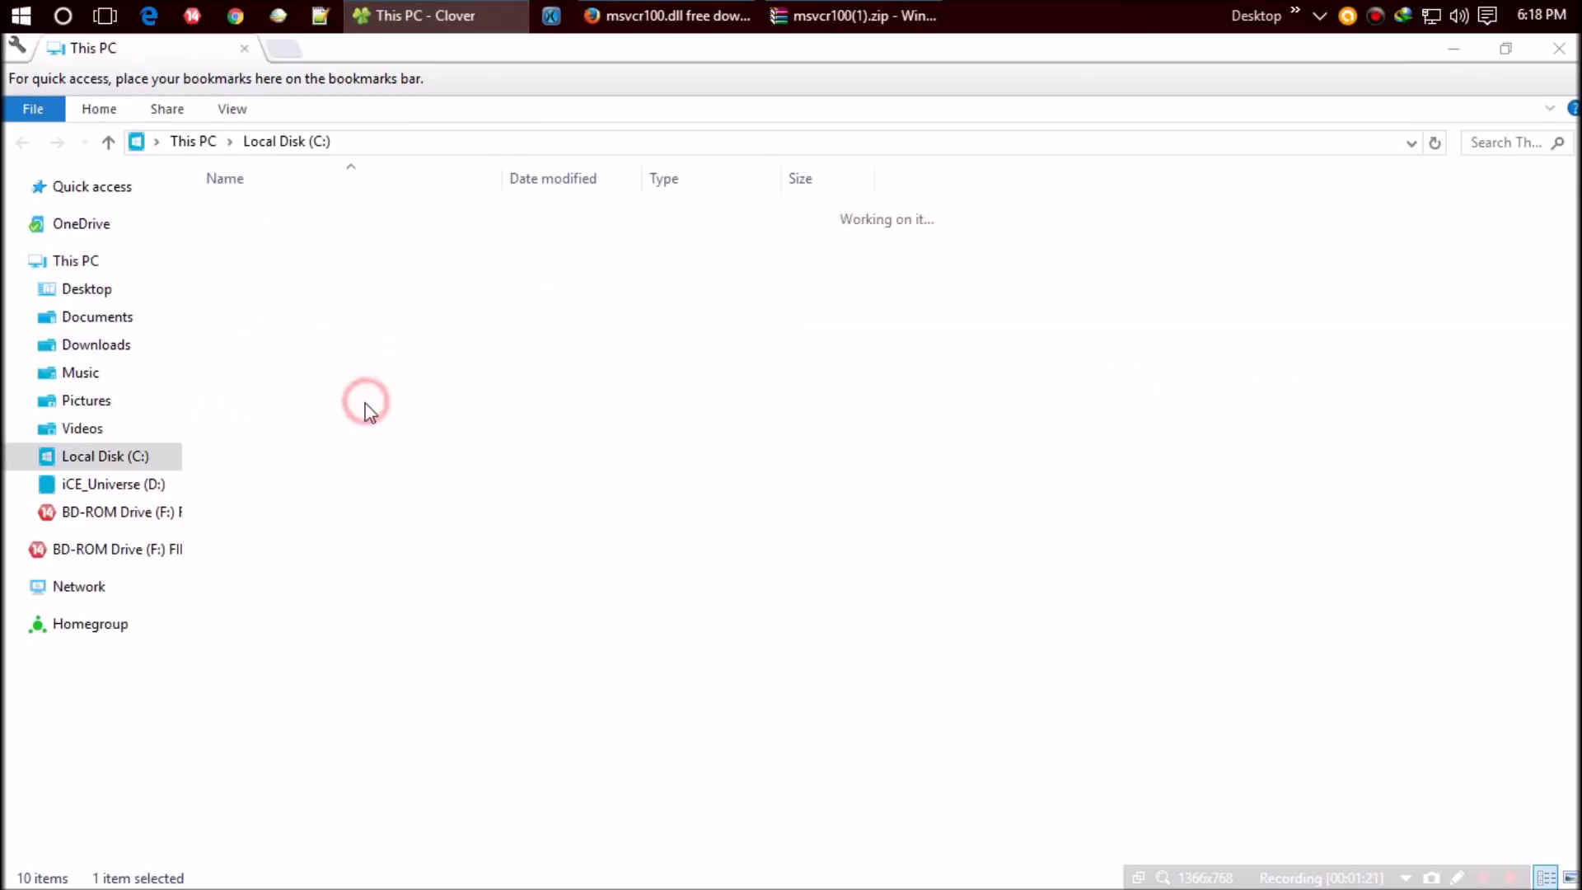
Step: Browse File Explorer to C:\Windows\System32 and bring the WinRAR archive back in front
double_click(310, 554)
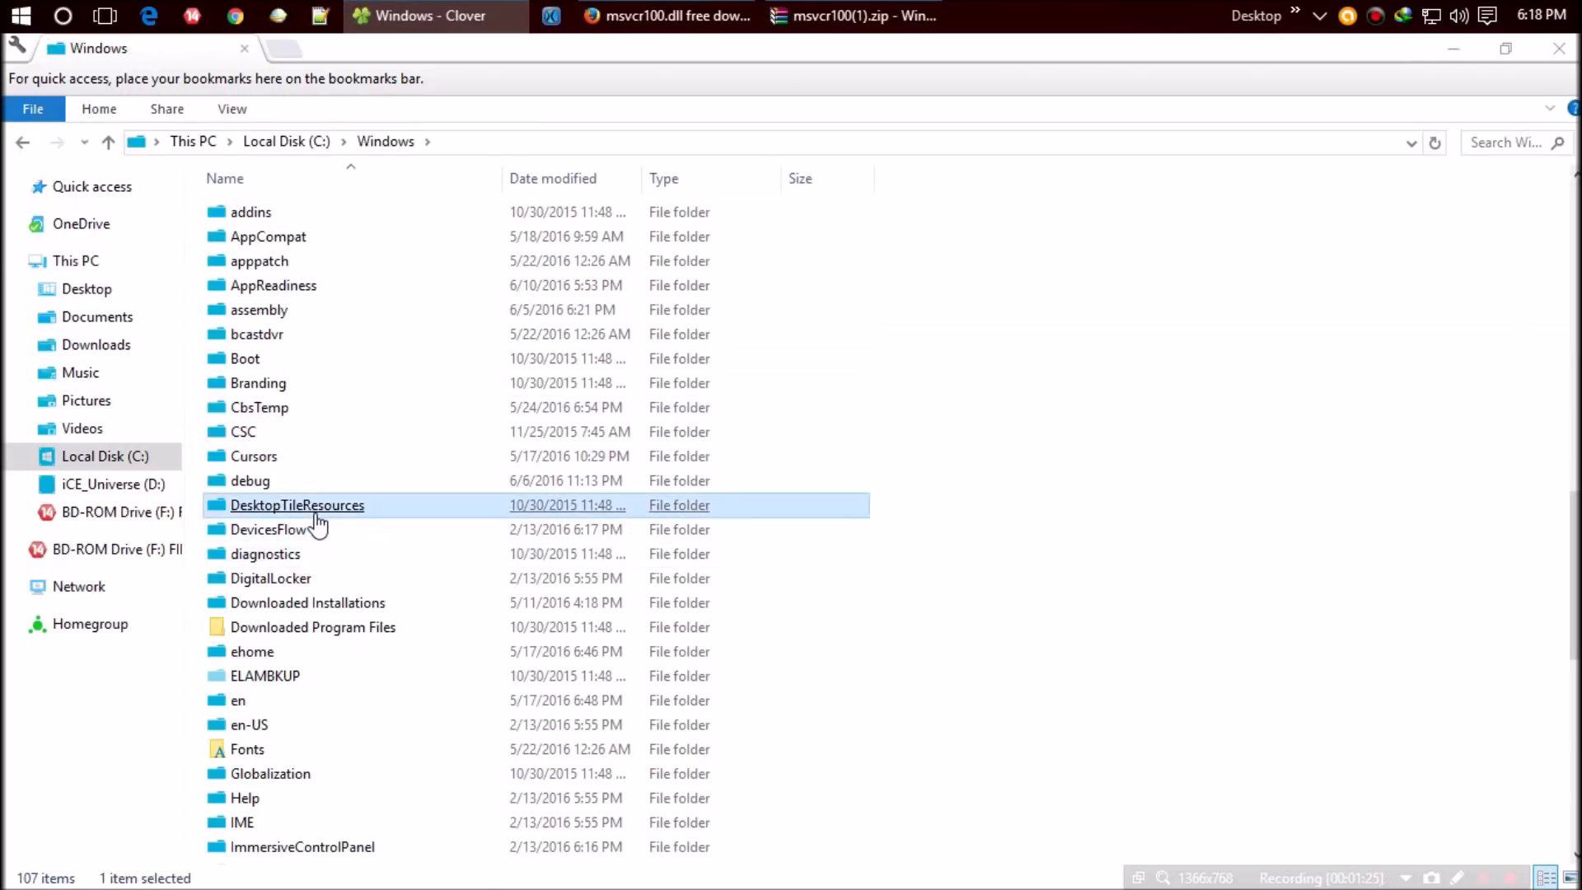
text(s)
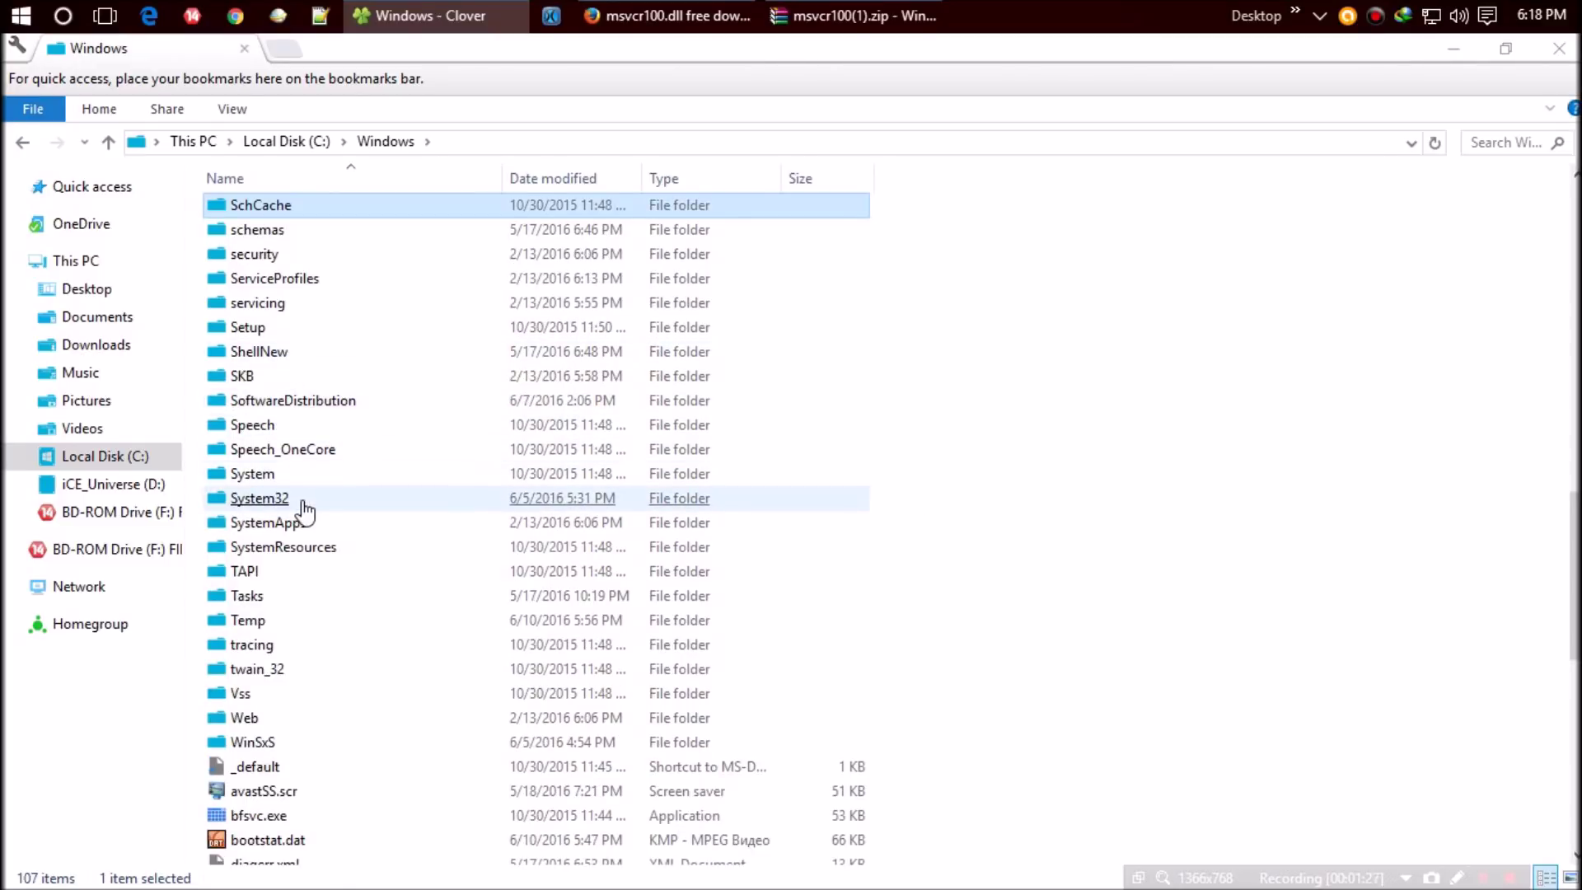
double_click(300, 499)
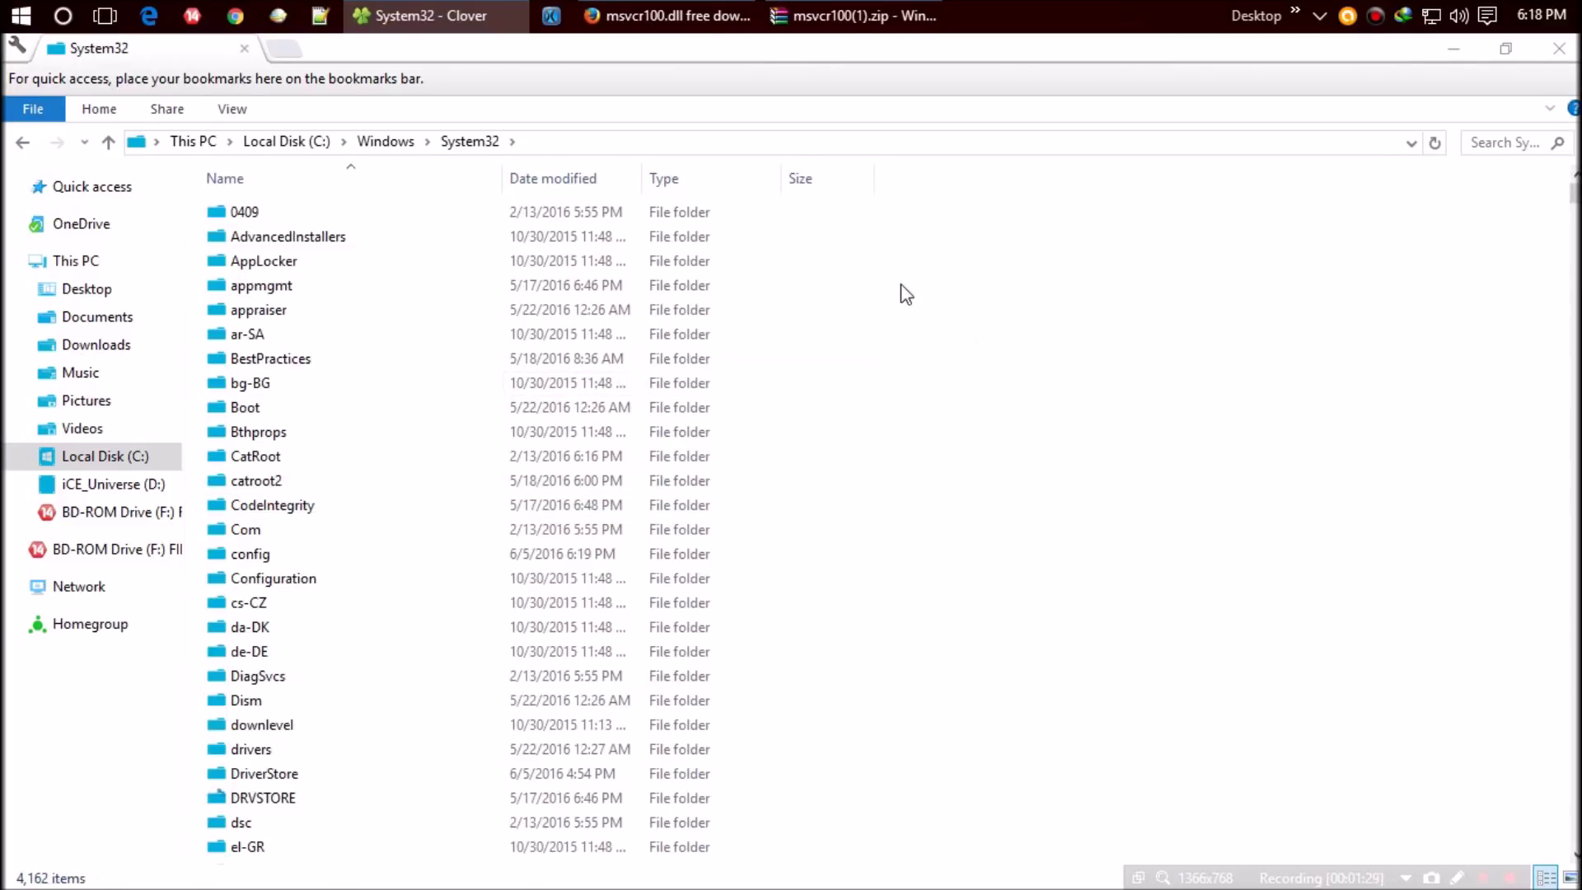
click(853, 15)
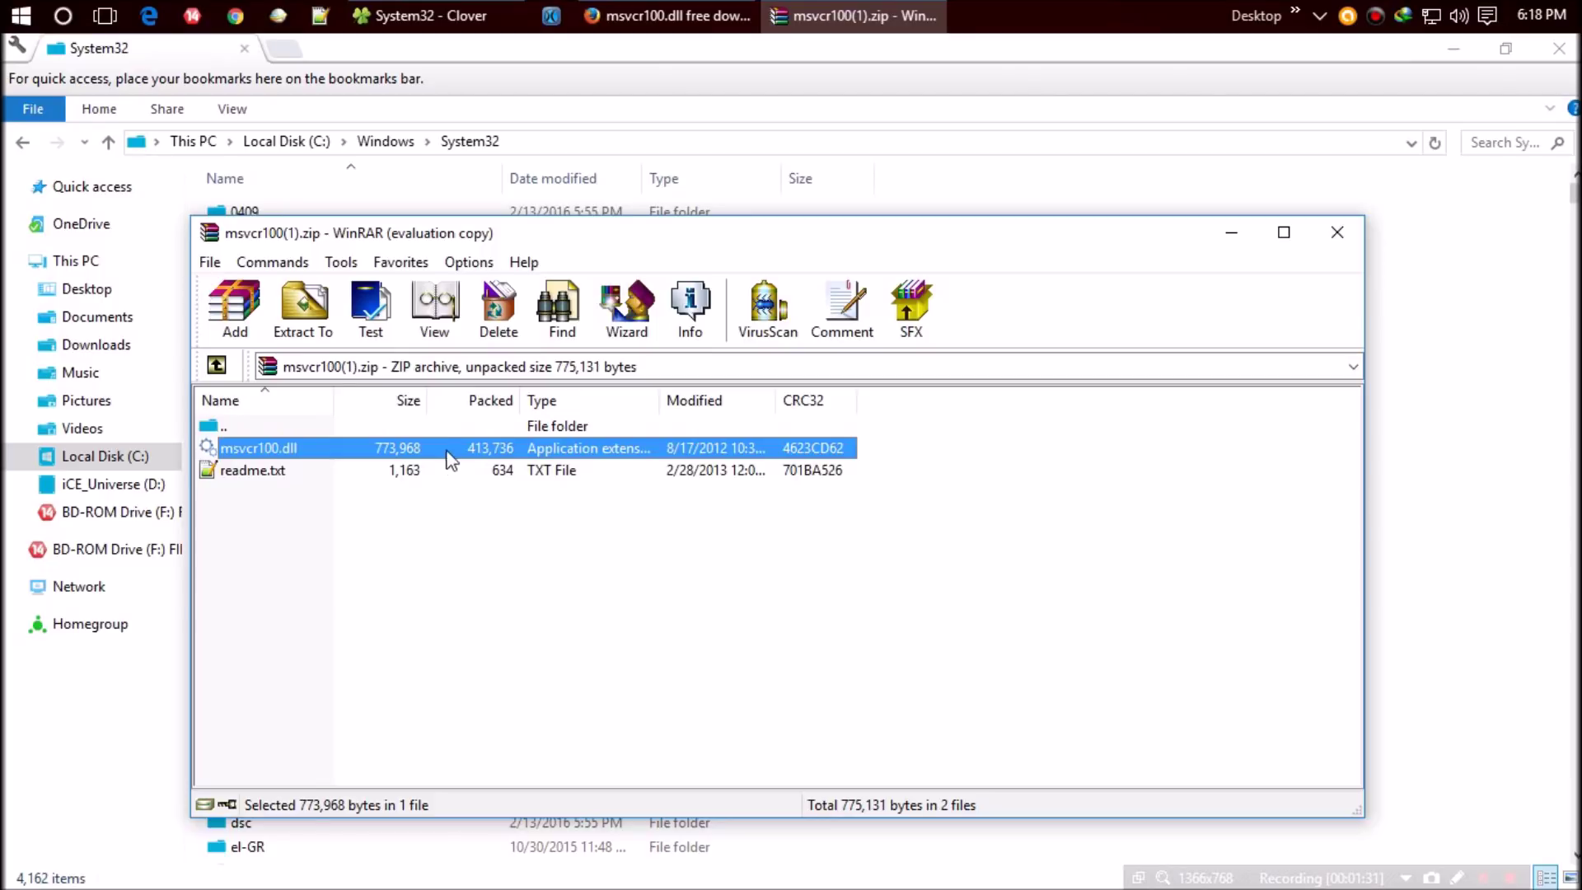
Step: Drag msvcr100.dll into System32, replacing the existing copy, and restart the computer
mouse_move(449, 460)
mouse_down()
mouse_move(1440, 335)
mouse_move(1436, 365)
mouse_up()
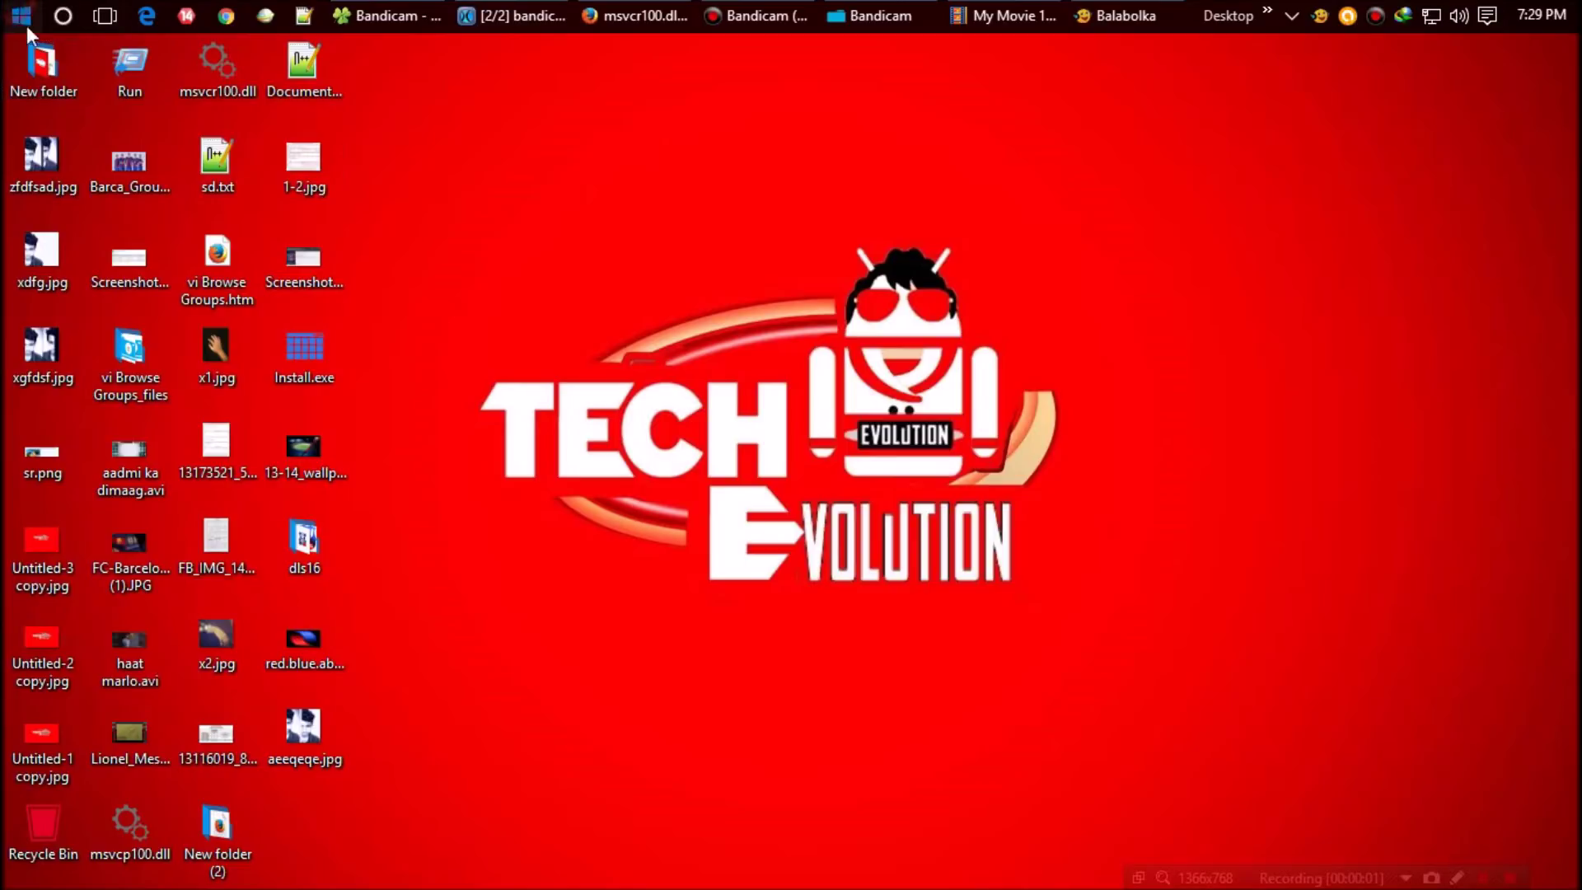
click(21, 16)
click(142, 650)
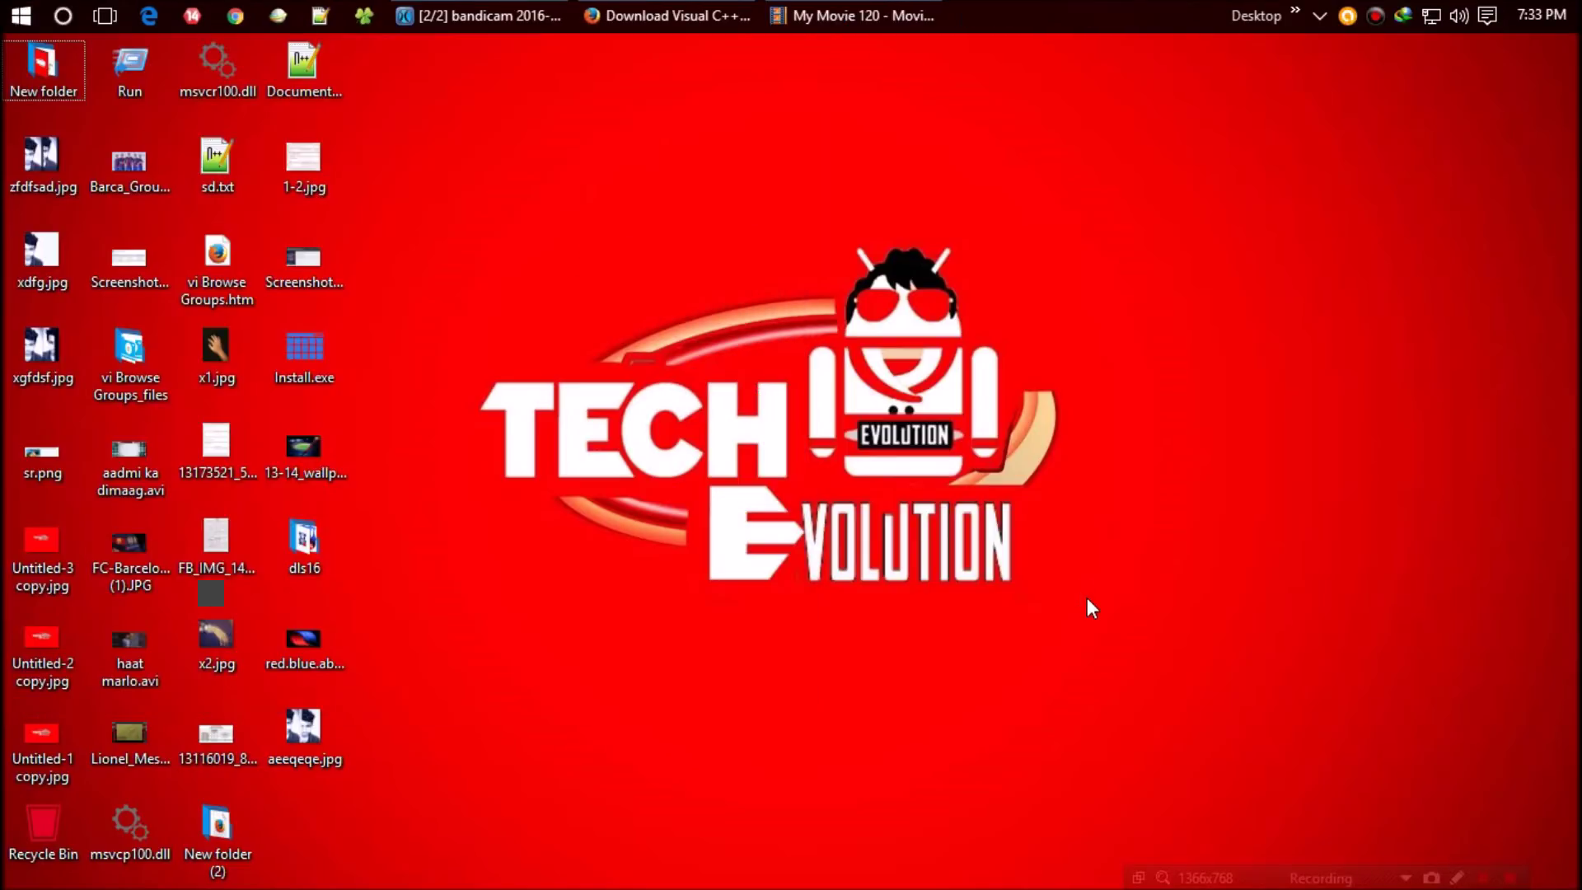
Step: Start the Visual C++ 2015 Redistributable download and tick vc_redist.x64.exe
click(667, 14)
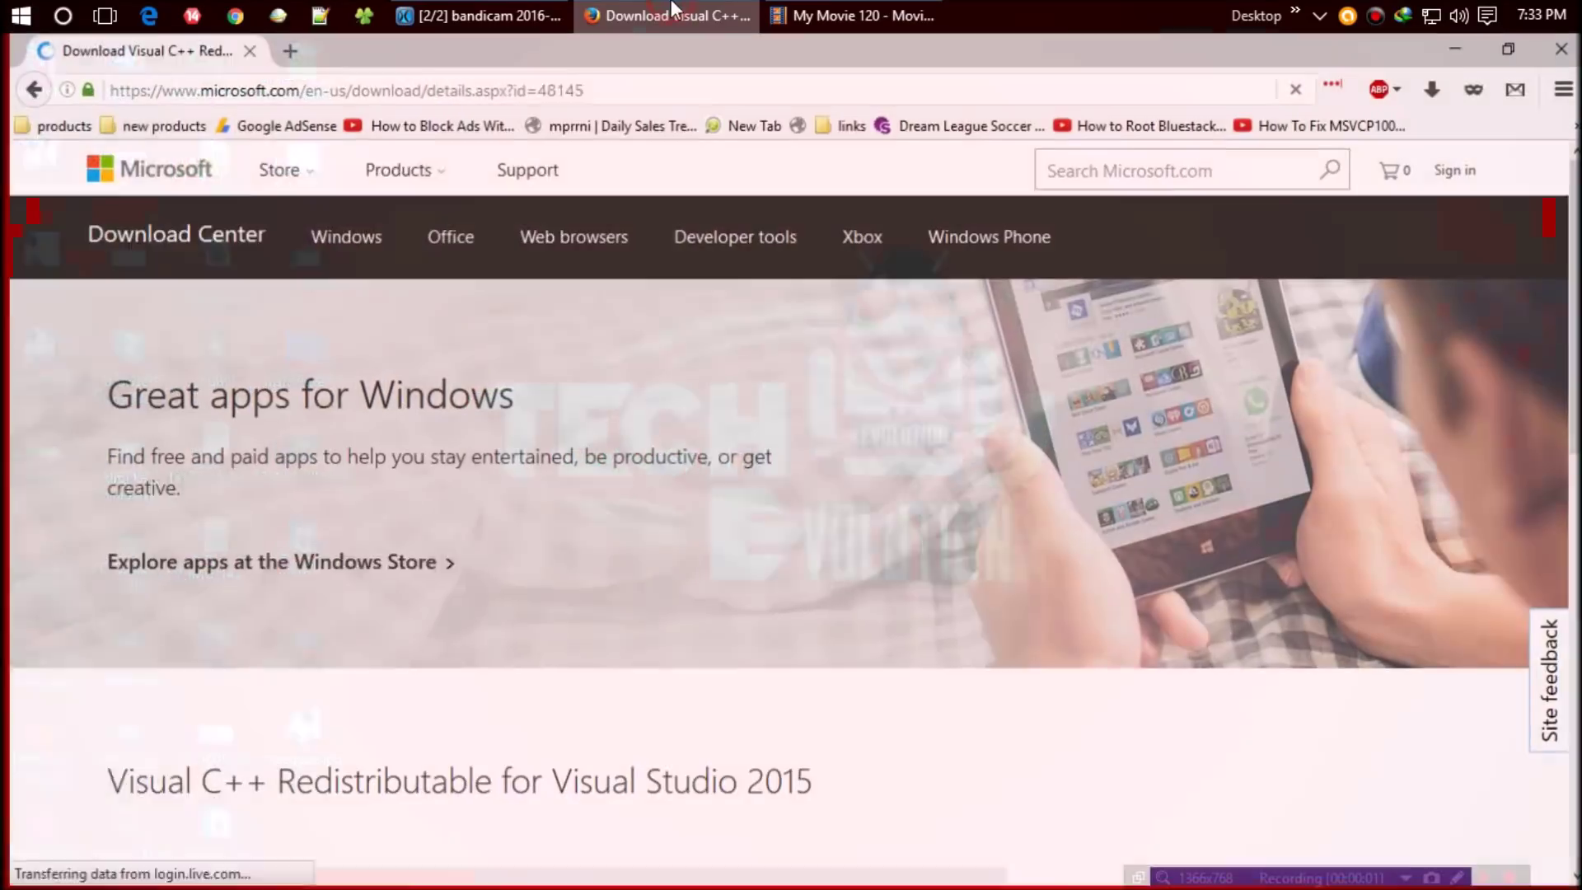
scroll(559, 499, down, 3)
scroll(560, 499, down, 2)
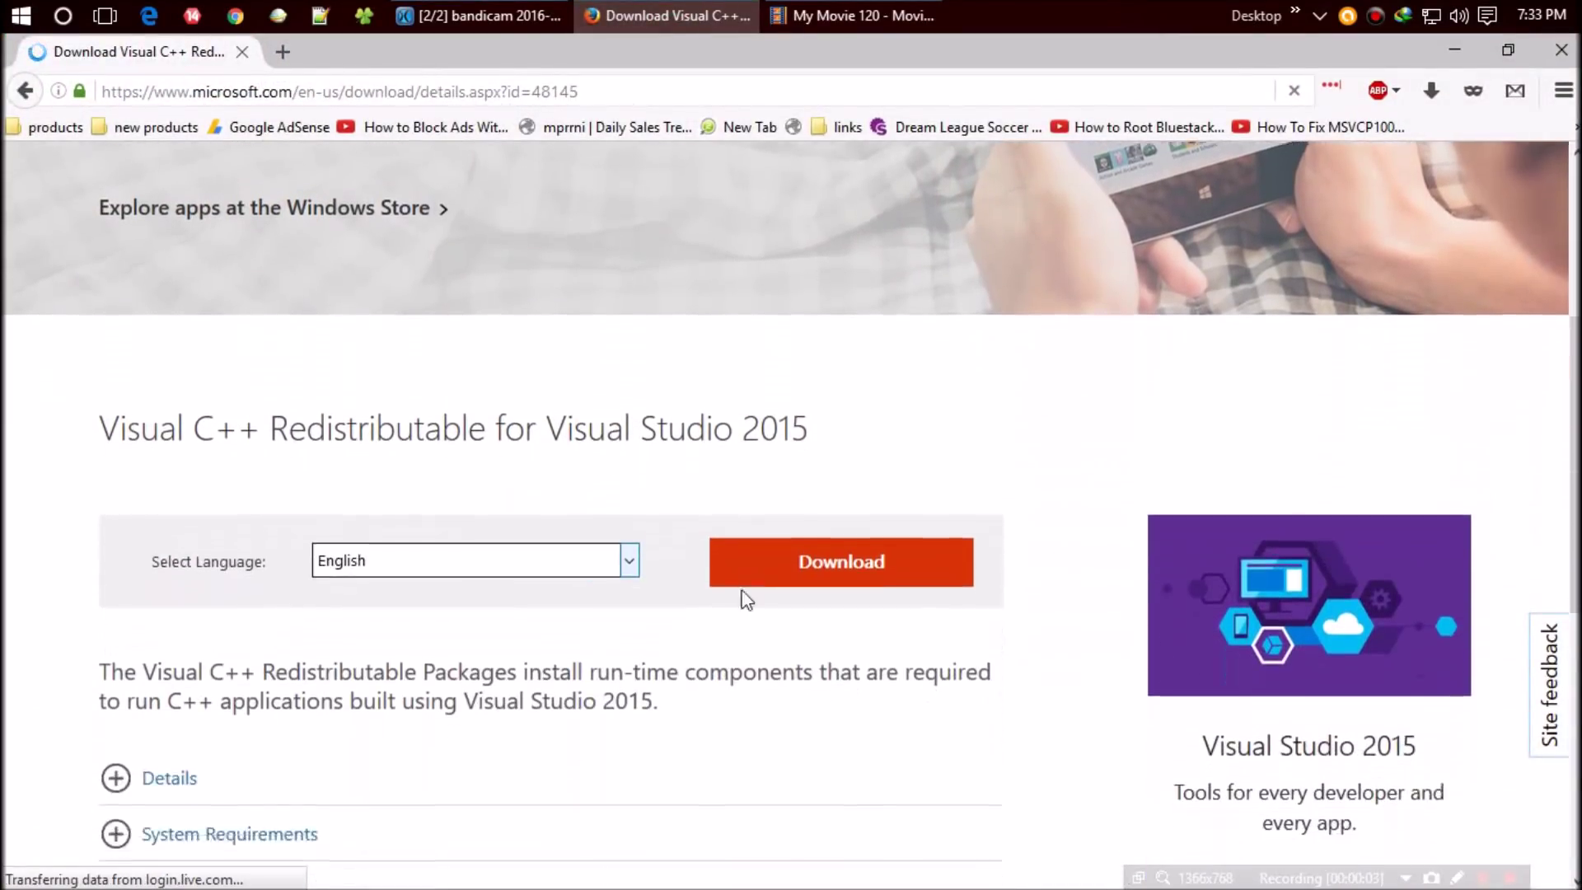
click(872, 521)
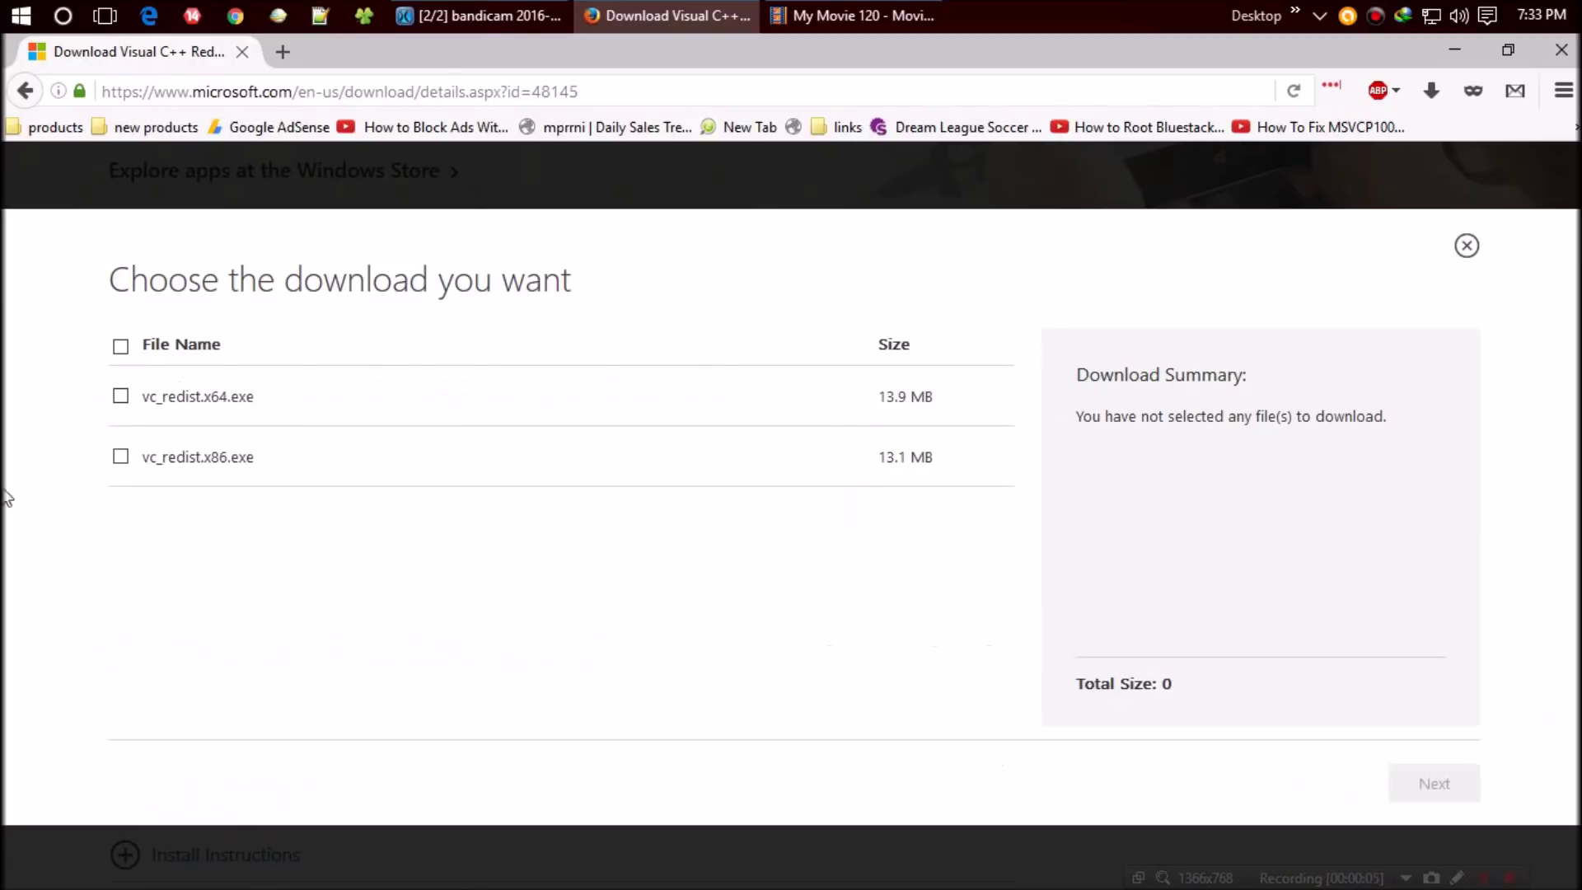
click(121, 397)
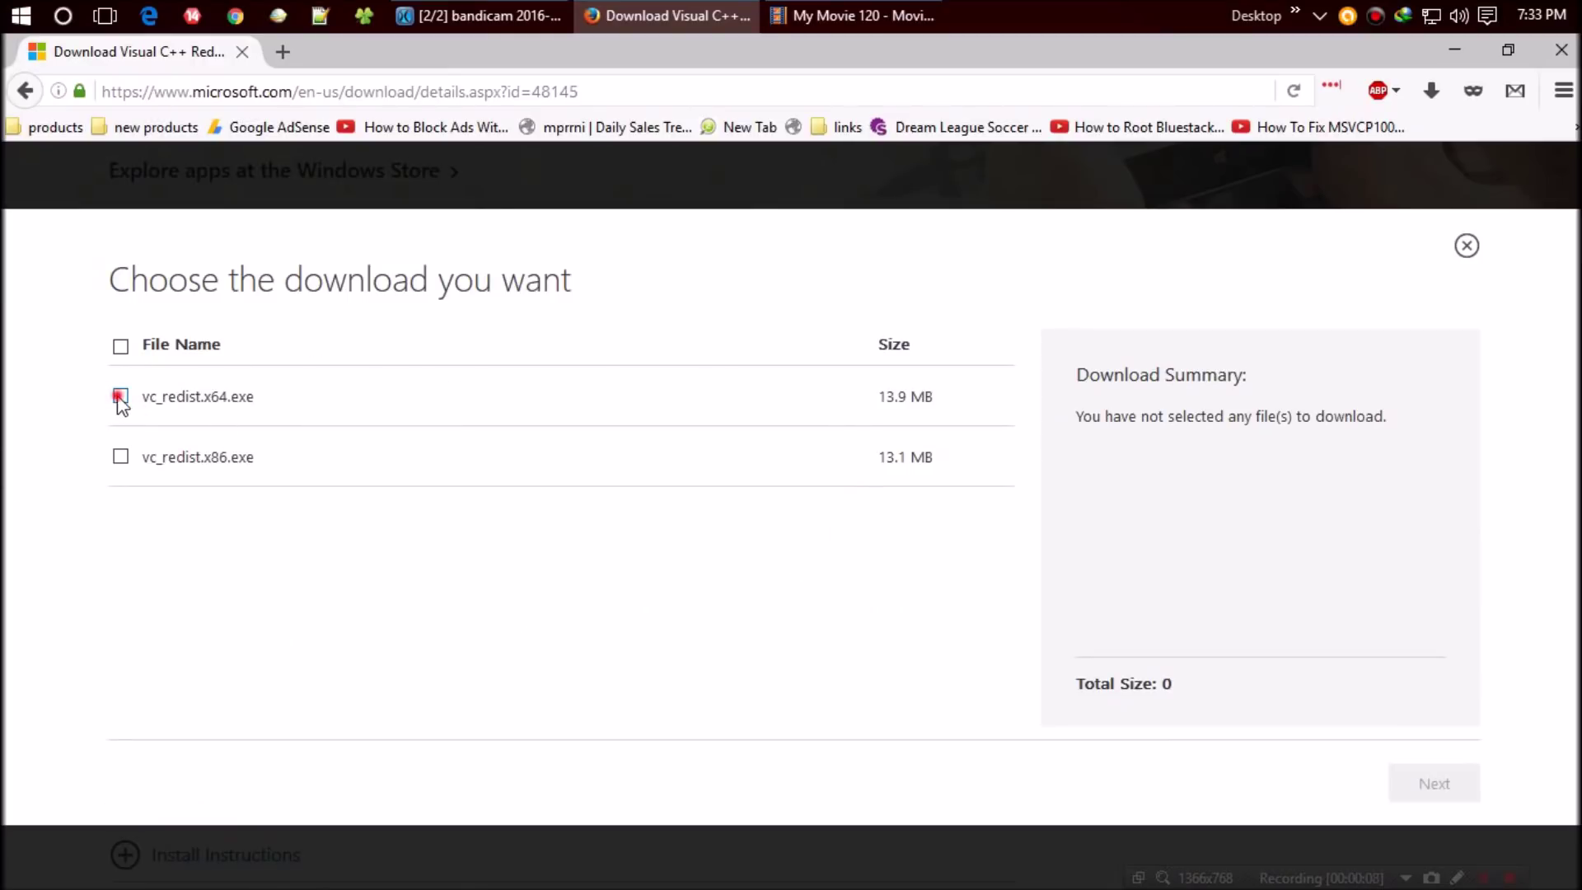